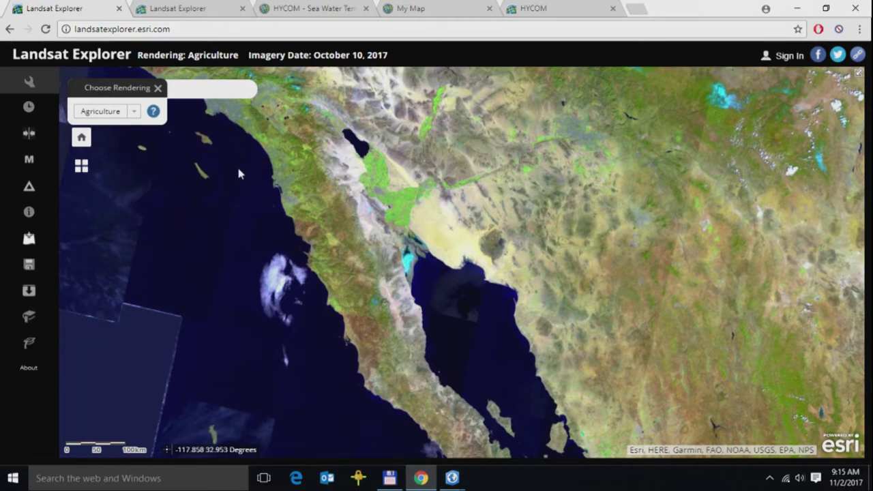
Step: Zoom the Agriculture imagery in on the northern Gulf of California and its nearby coast
drag(237, 165, 283, 214)
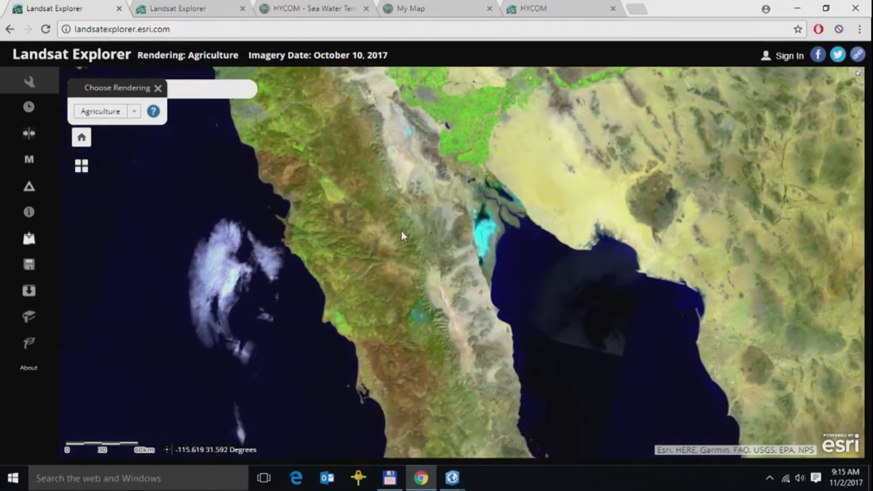
drag(335, 142, 601, 413)
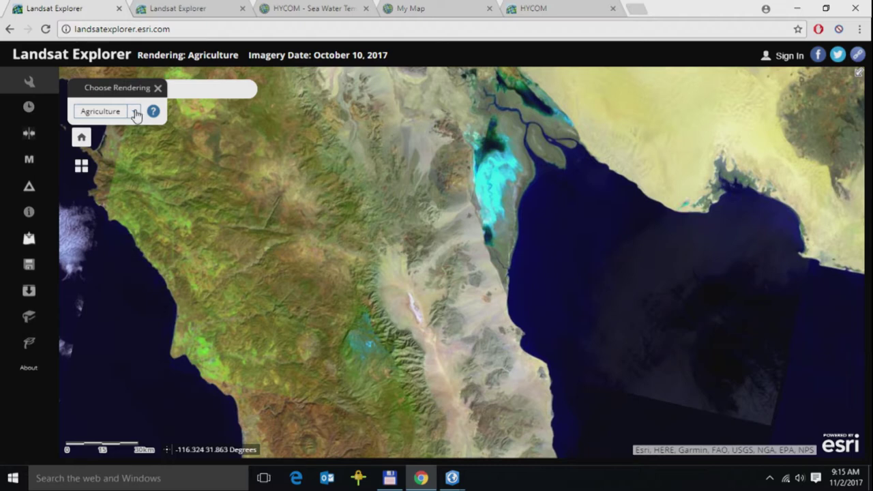
click(135, 112)
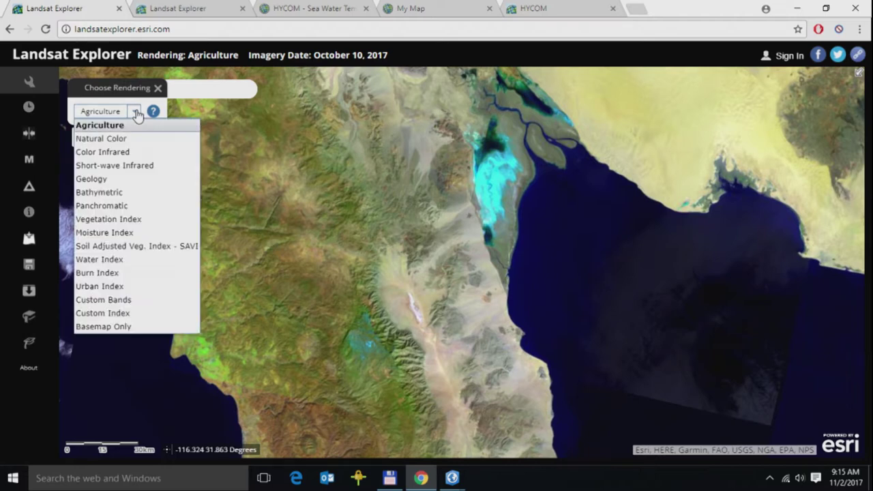
Step: Render as Color Infrared, zoom into the coastline, try Geology, then settle on Bathymetric
click(150, 151)
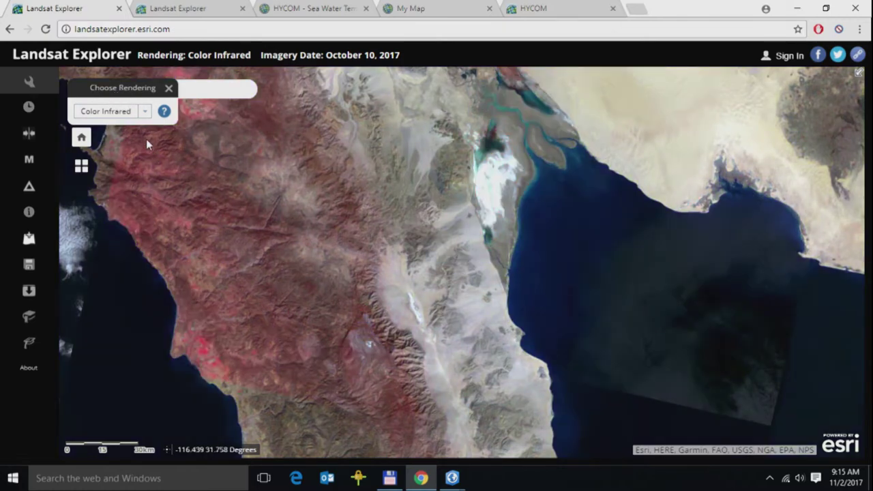
drag(129, 238, 246, 336)
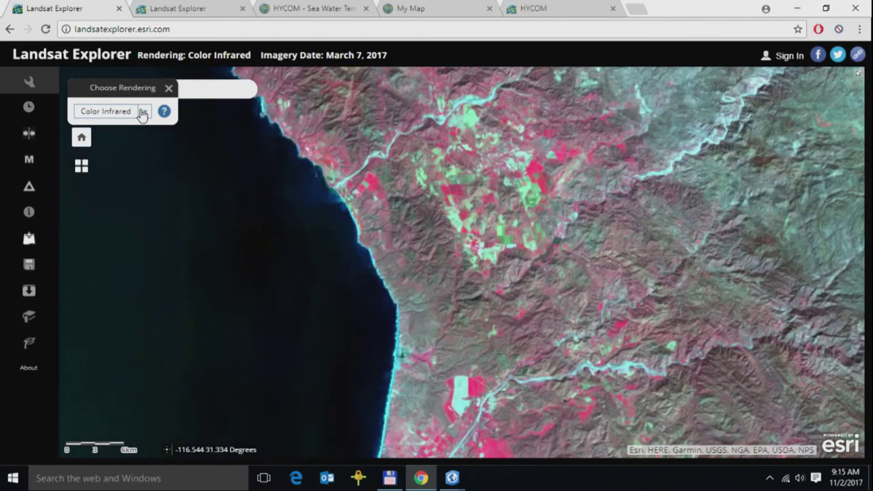
click(142, 111)
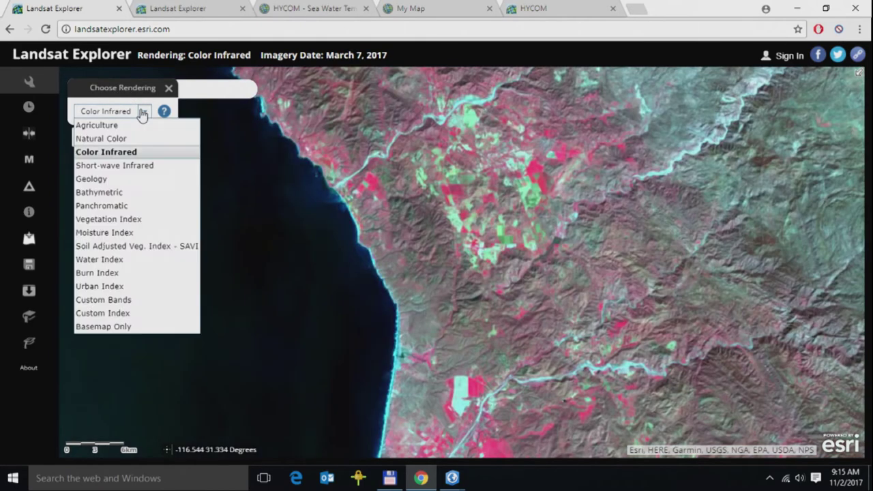
click(152, 179)
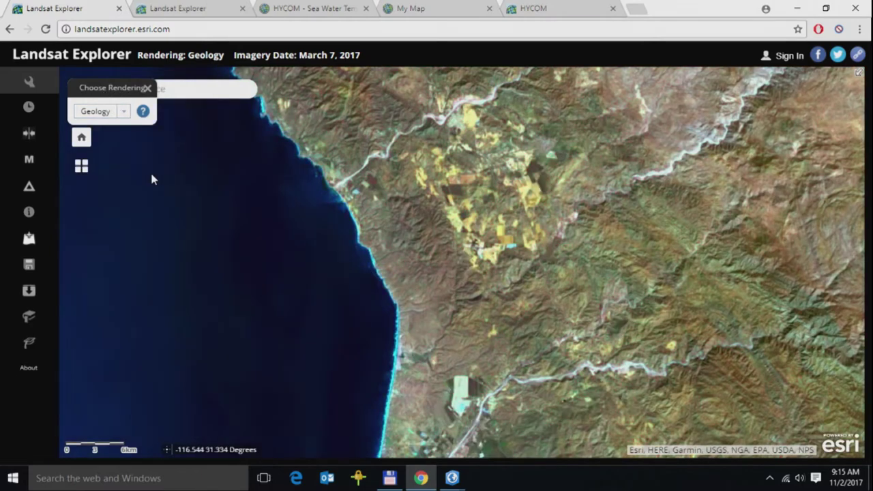
click(124, 112)
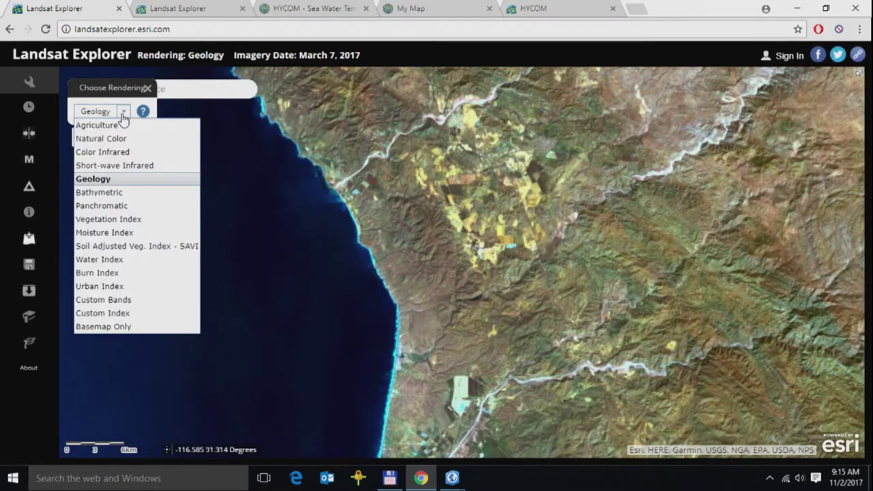
click(144, 191)
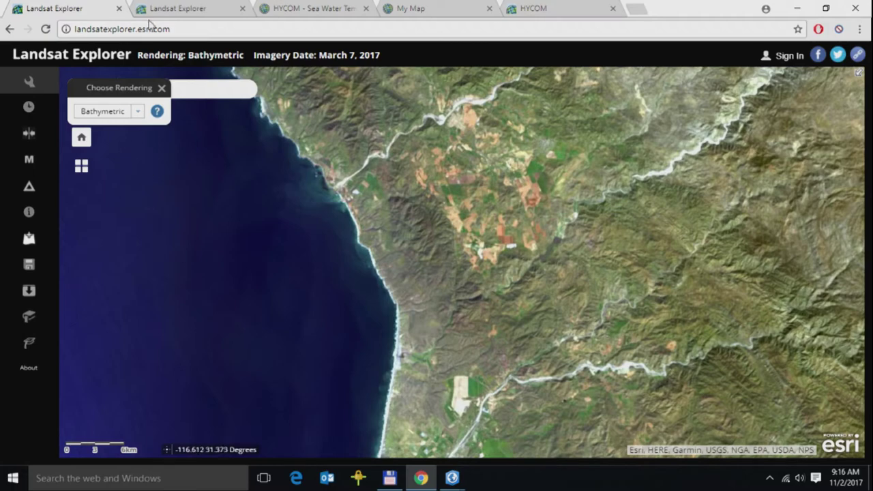
click(174, 8)
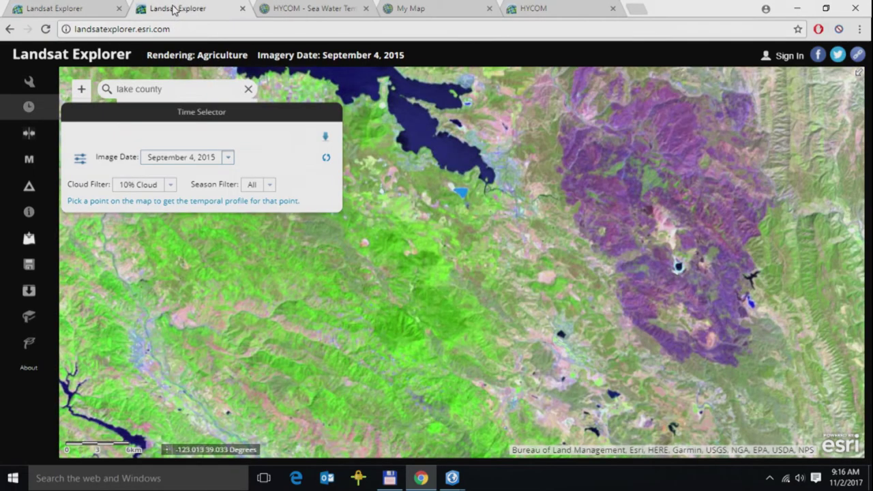
Step: Pin September 4, 2015 as the comparison image and set the image date to September 20, 2015
click(207, 94)
click(325, 137)
click(229, 158)
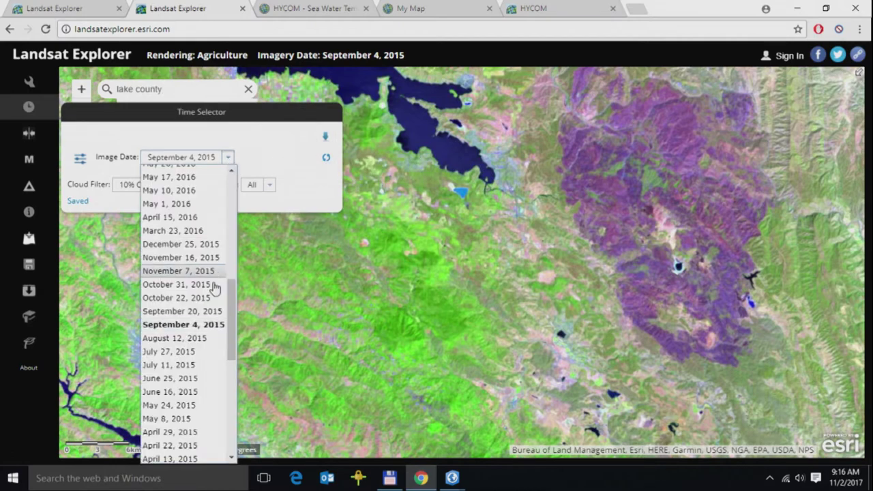
click(215, 309)
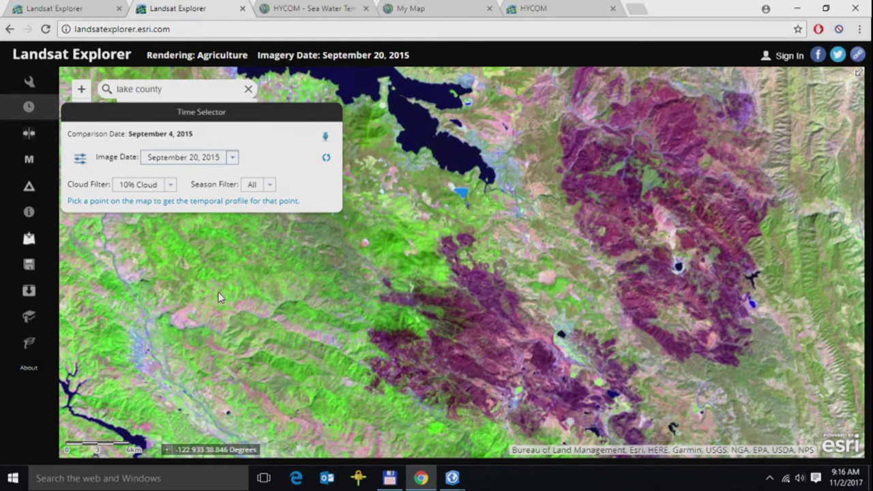
click(29, 136)
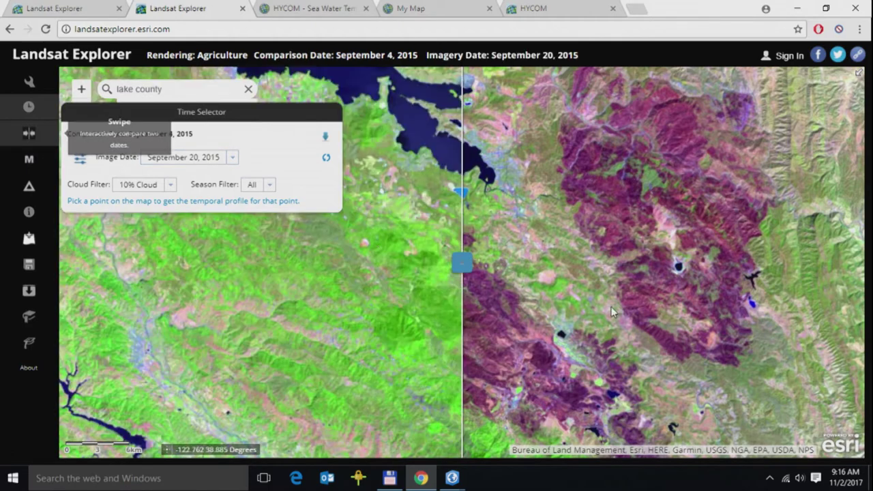
Step: Swipe the September 4 and 20, 2015 images across the burn scars, then switch to Change Detection
drag(462, 263, 265, 321)
click(28, 135)
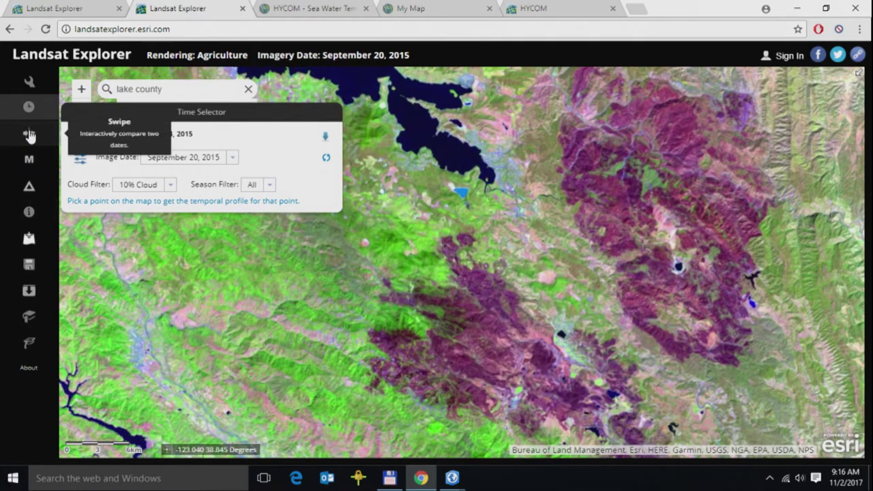
click(29, 193)
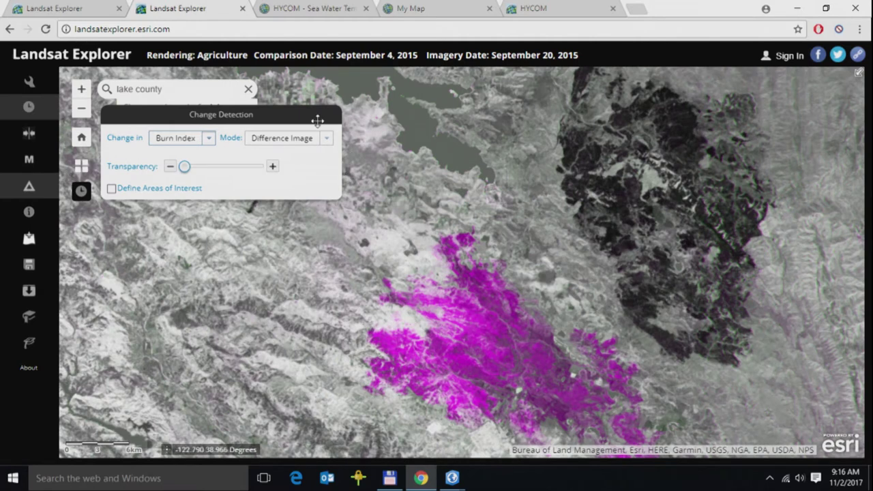
Step: Show the change as a Difference Mask and select the 373.233 km² burnt-area figure
click(328, 141)
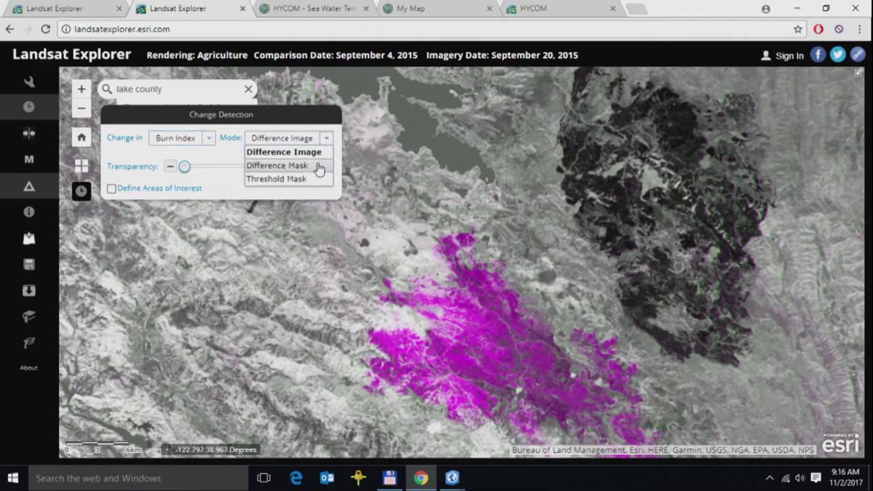
click(318, 167)
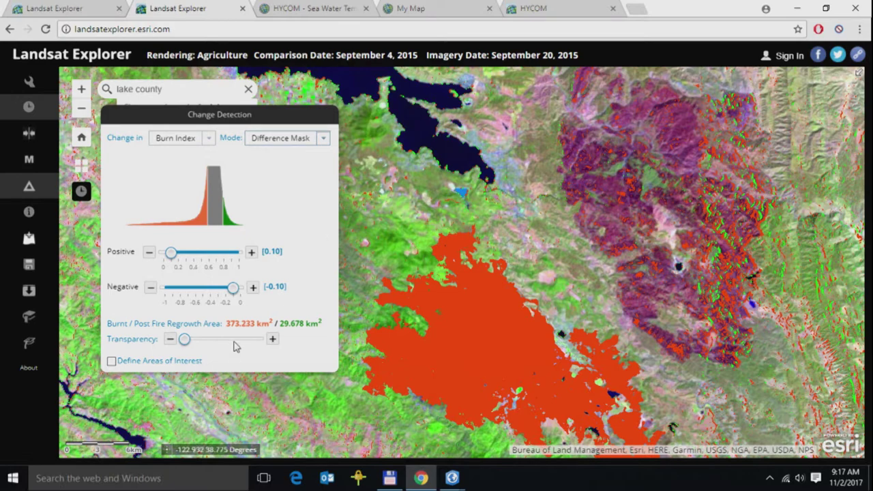
drag(228, 327, 261, 327)
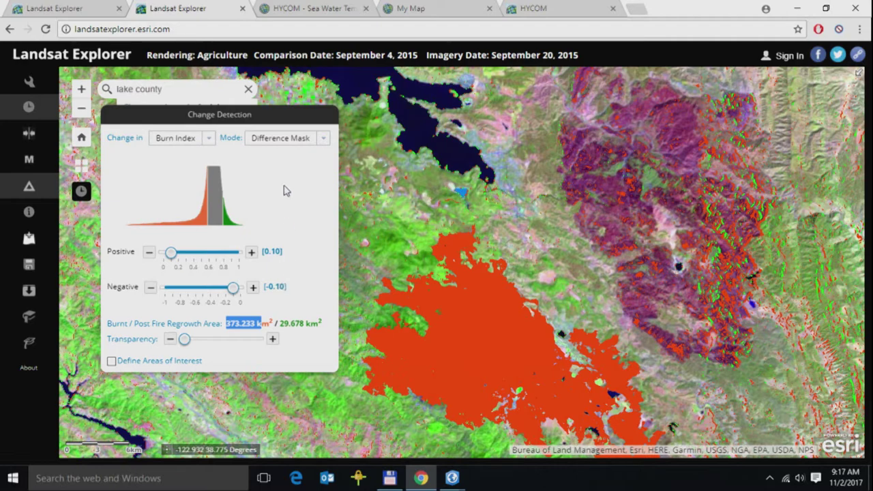
click(325, 7)
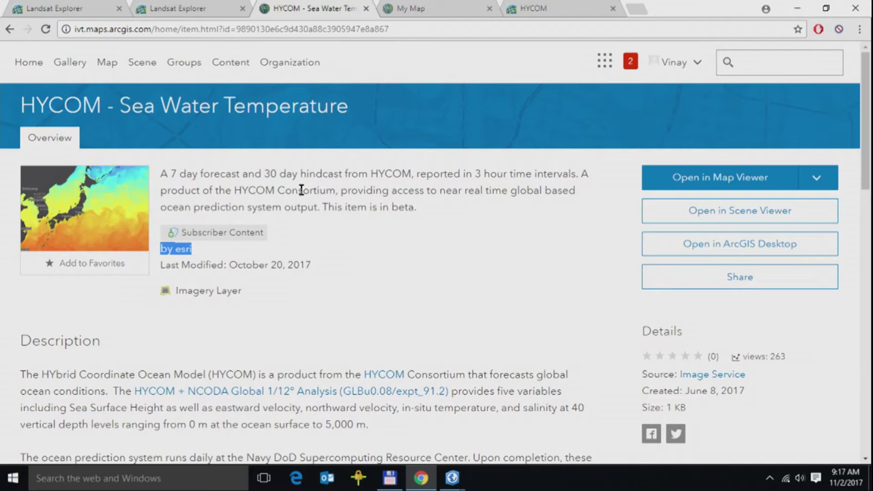
Step: Switch to My Map to view the HYCOM - Sea Water Temperature layer in Map Viewer
click(410, 12)
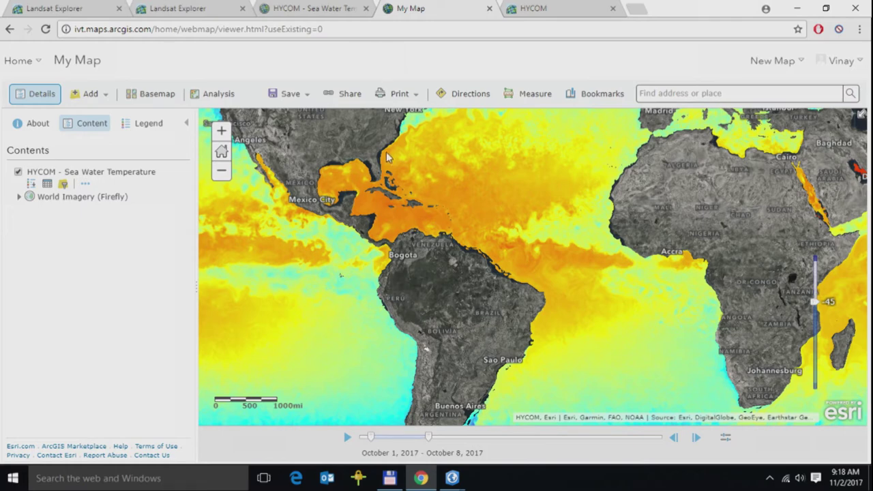
Step: Open the layer's Image Display settings and apply the Fahrenheit temperature renderer
click(85, 184)
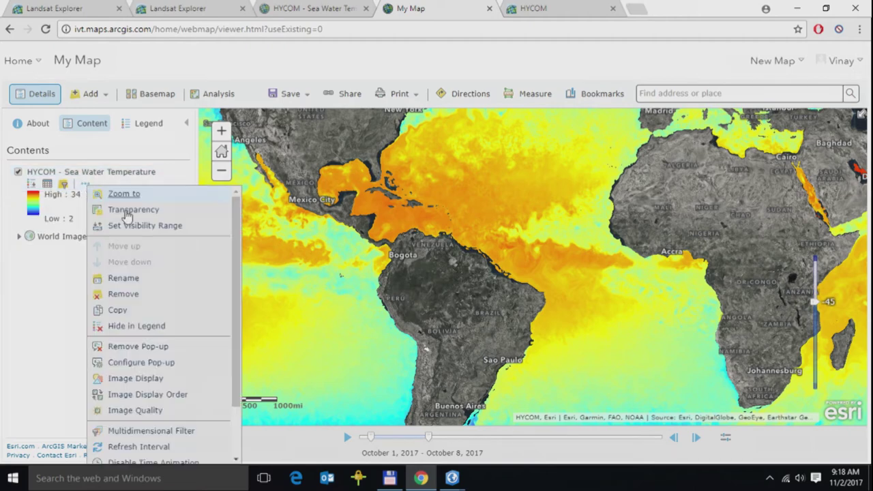
click(136, 379)
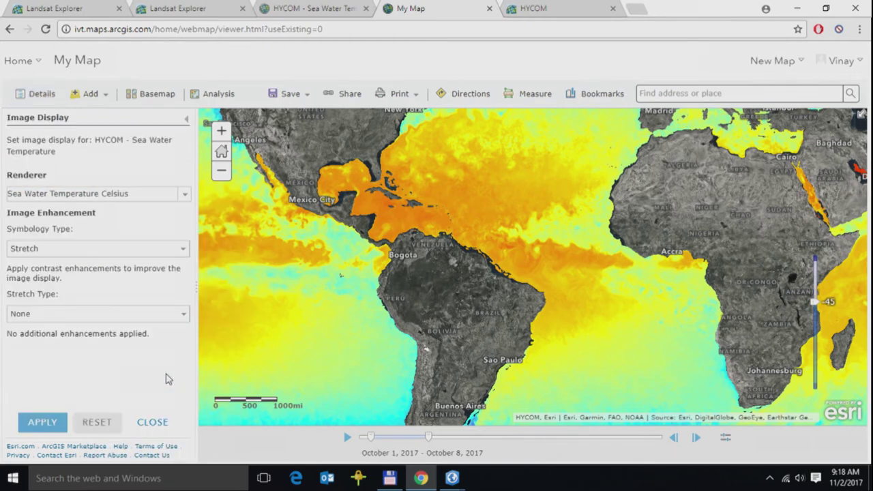
click(184, 197)
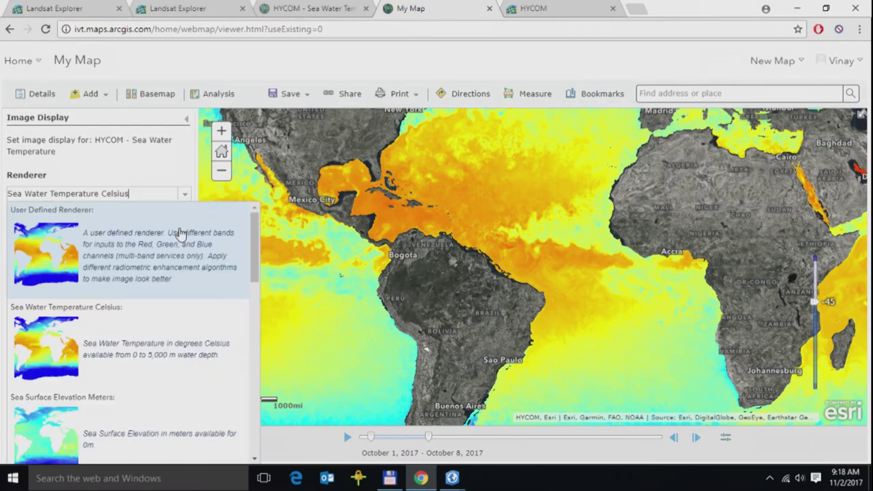
scroll(186, 304, down, 5)
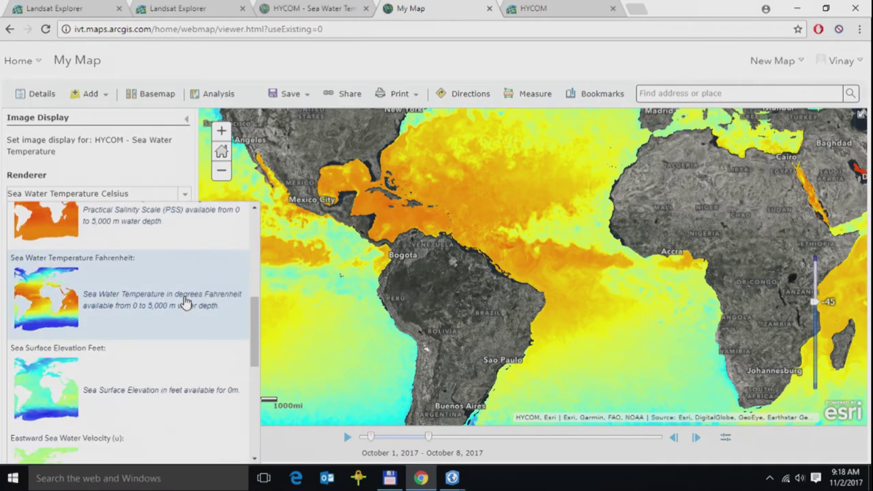
click(186, 302)
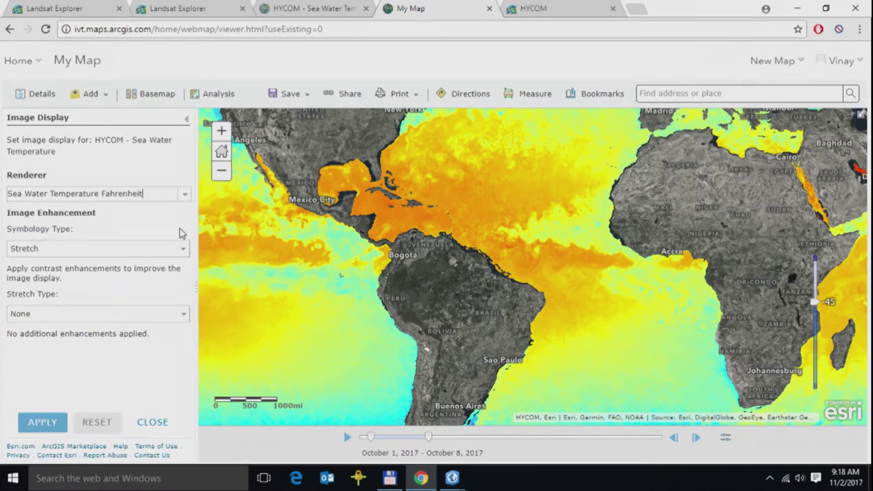
click(43, 421)
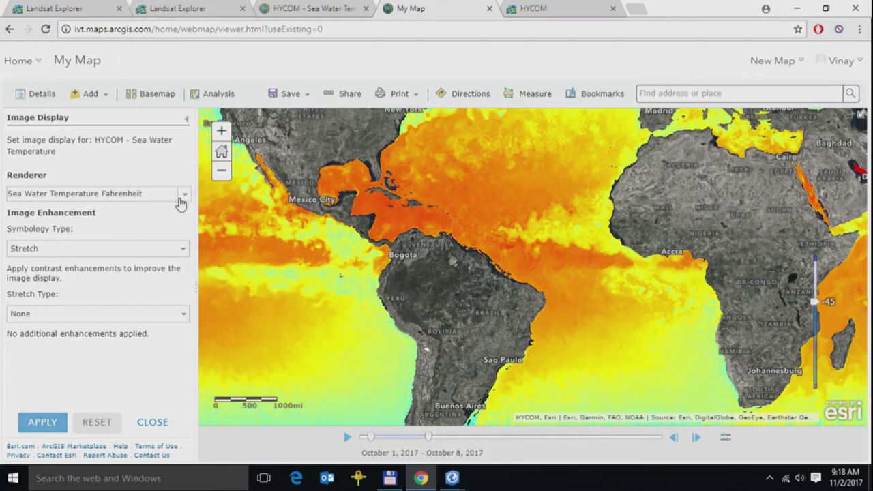
Step: Apply the Northward Sea Water Velocity renderer to the HYCOM layer
click(182, 197)
scroll(150, 343, down, 2)
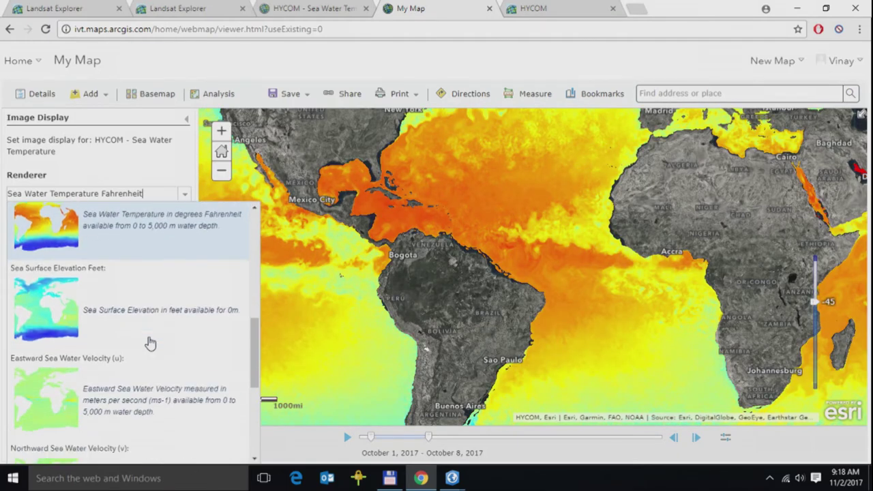
scroll(149, 343, down, 3)
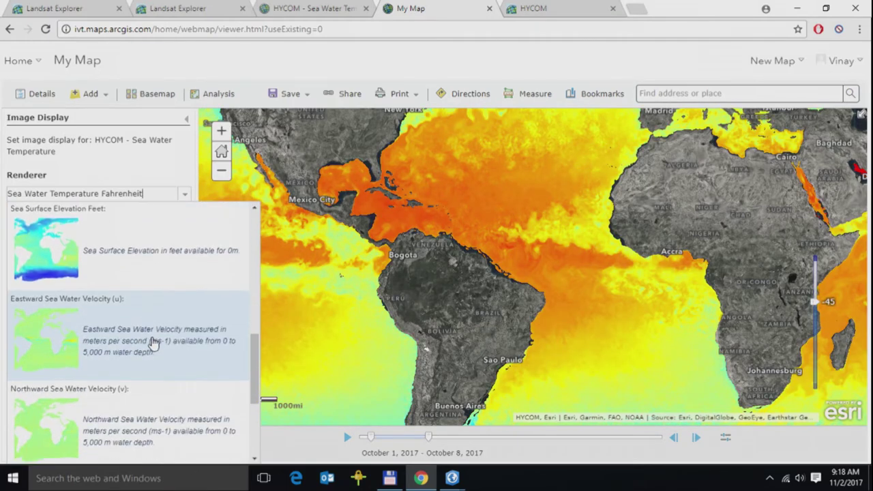
click(167, 272)
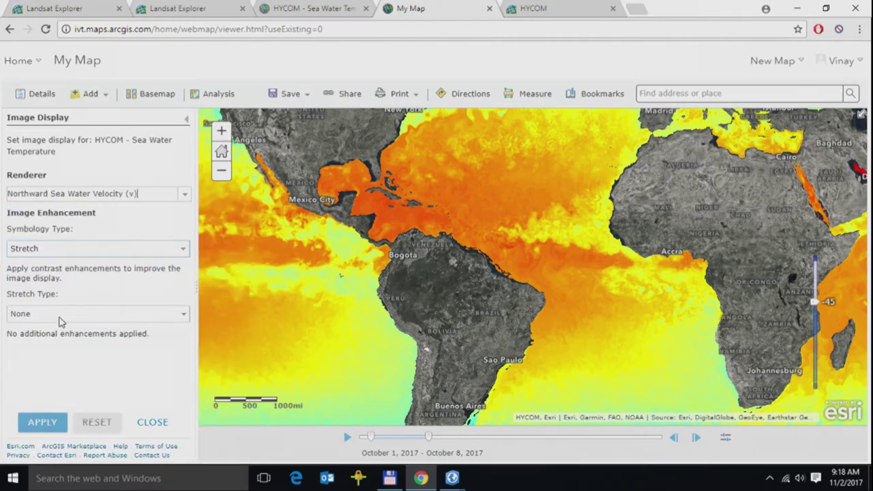
click(37, 420)
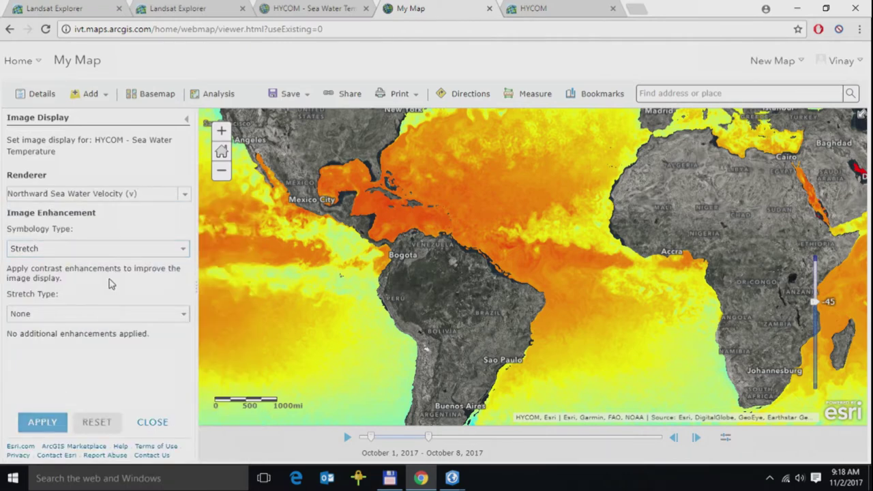
click(187, 195)
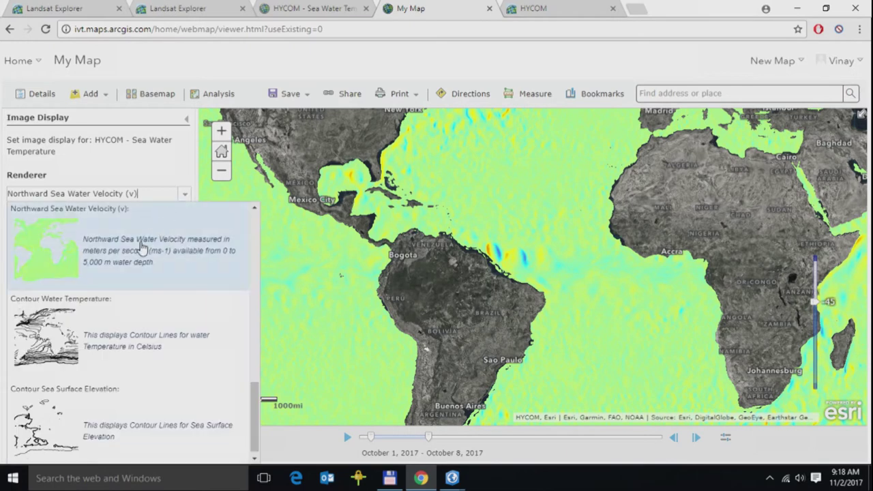
scroll(141, 248, up, 1)
click(130, 258)
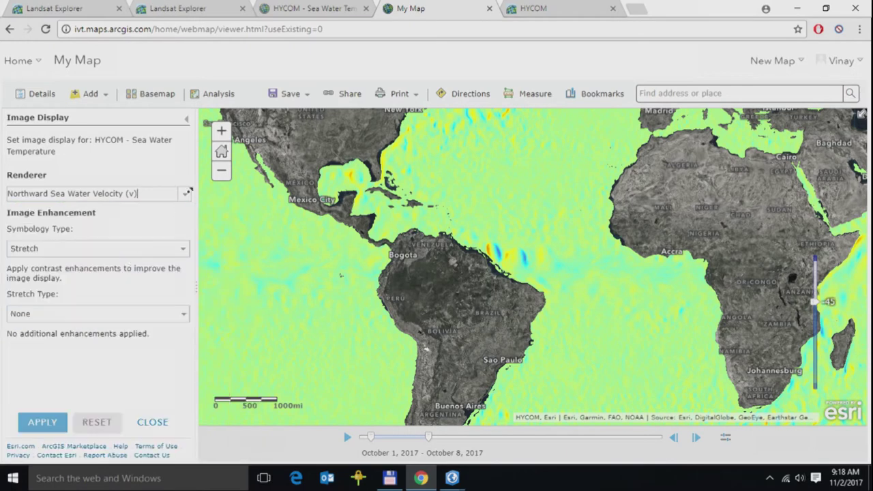
Step: Apply the Sea Water Salinity renderer to the HYCOM layer
click(183, 197)
scroll(151, 320, down, 3)
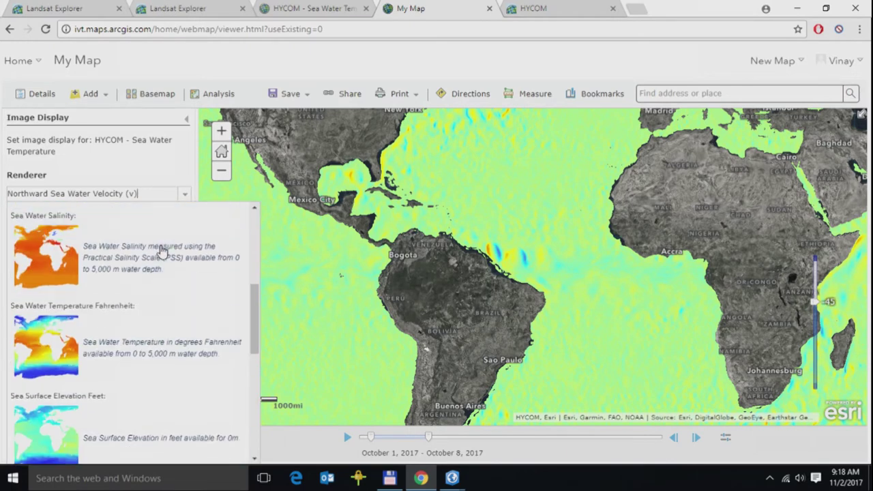
scroll(151, 320, up, 2)
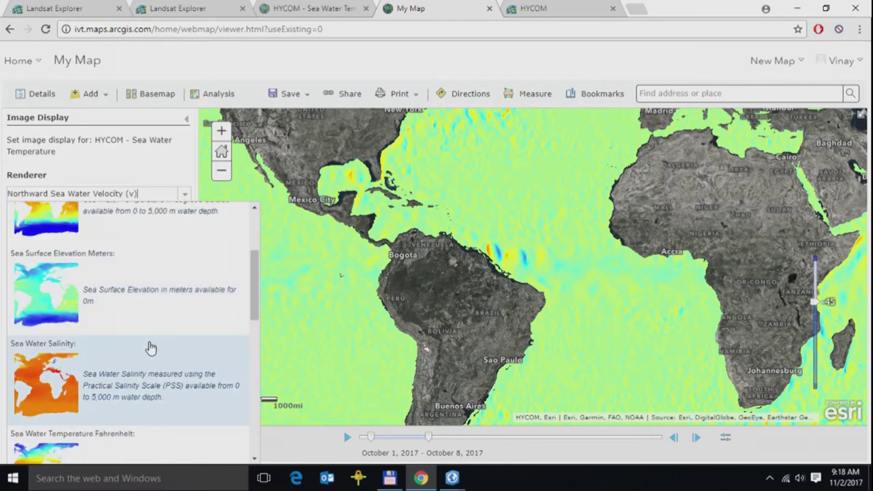
click(144, 355)
click(42, 422)
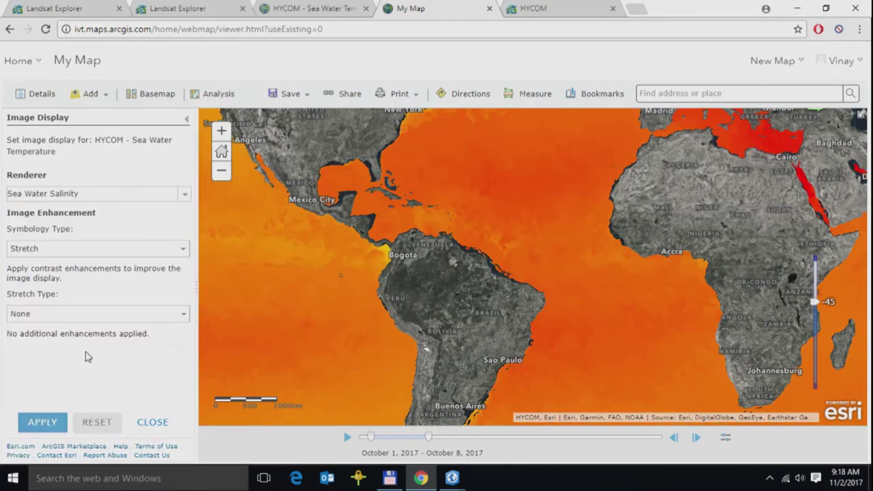
Step: Apply the Sea Water Temperature Celsius renderer and close Image Display
click(183, 198)
scroll(181, 224, up, 3)
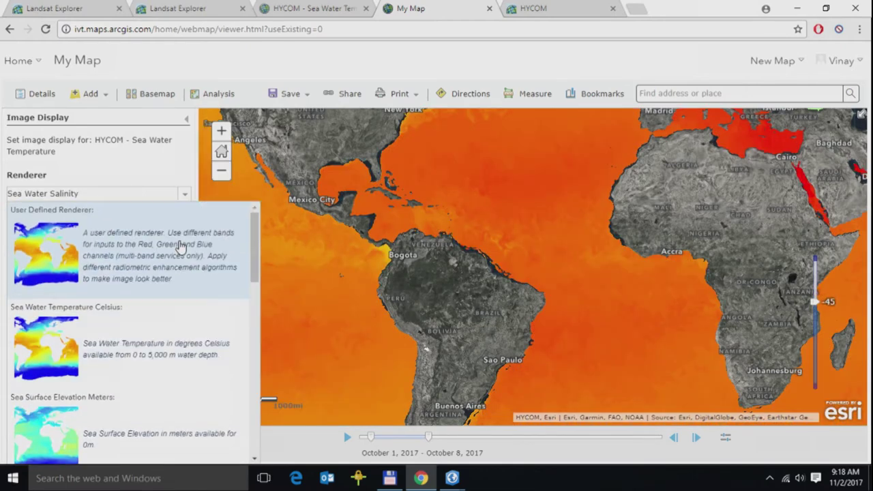
click(160, 335)
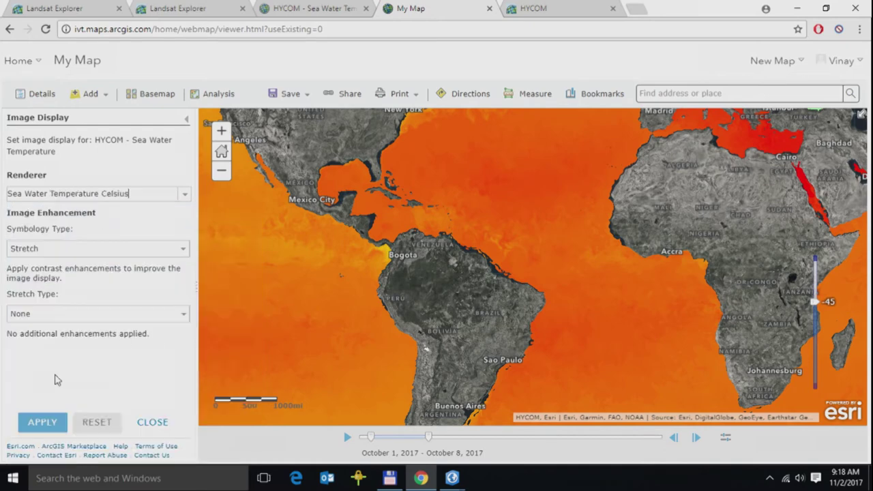
click(42, 422)
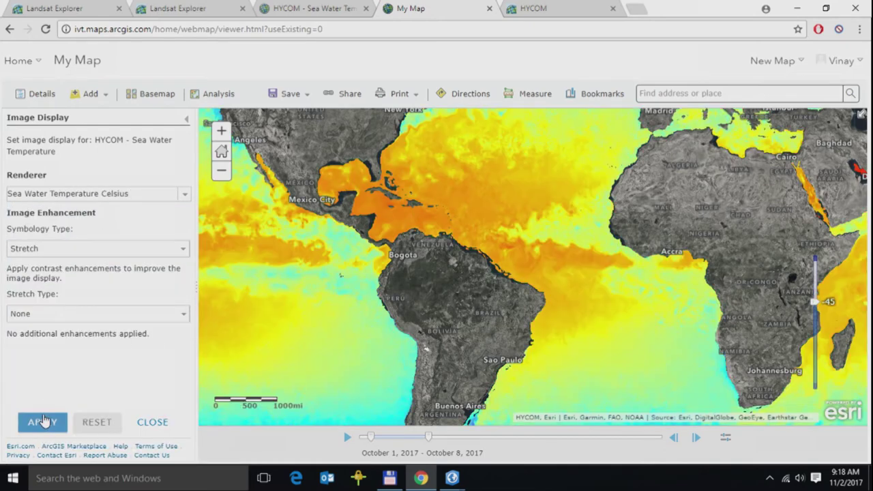
click(153, 423)
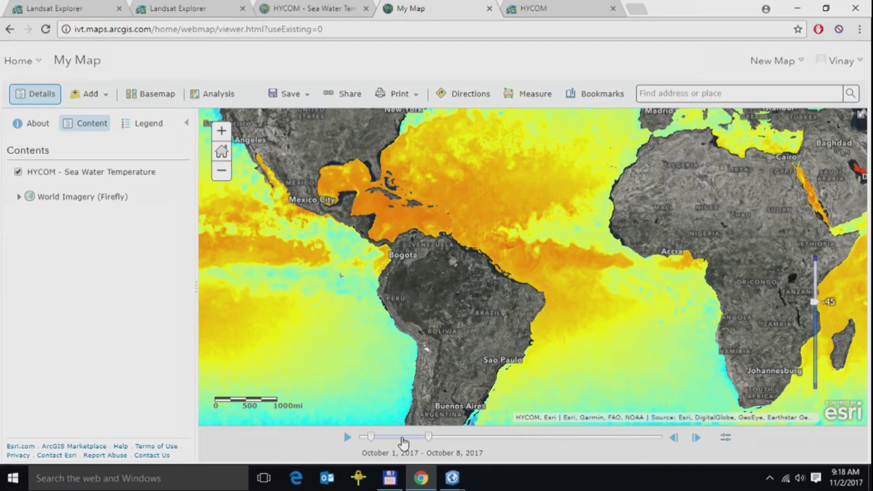
Step: Move the time window to October 29 – November 5, 2017 and set display depth to about -25
drag(402, 442, 469, 443)
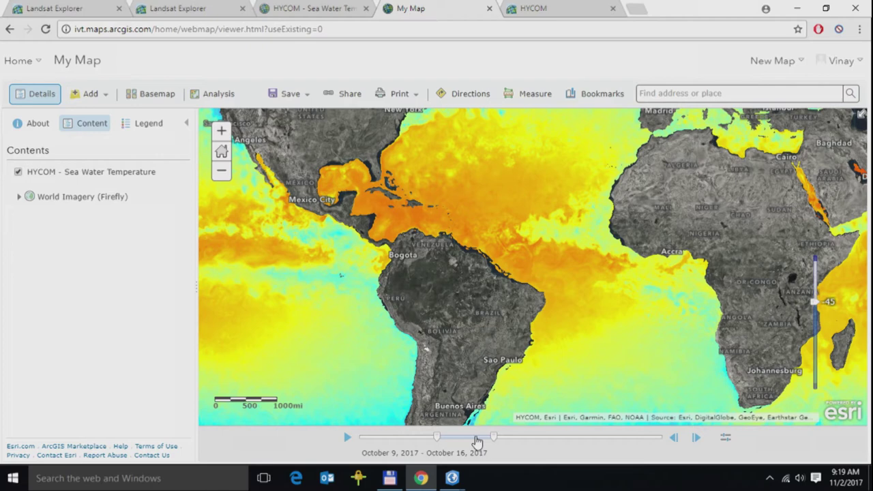
drag(478, 442, 642, 442)
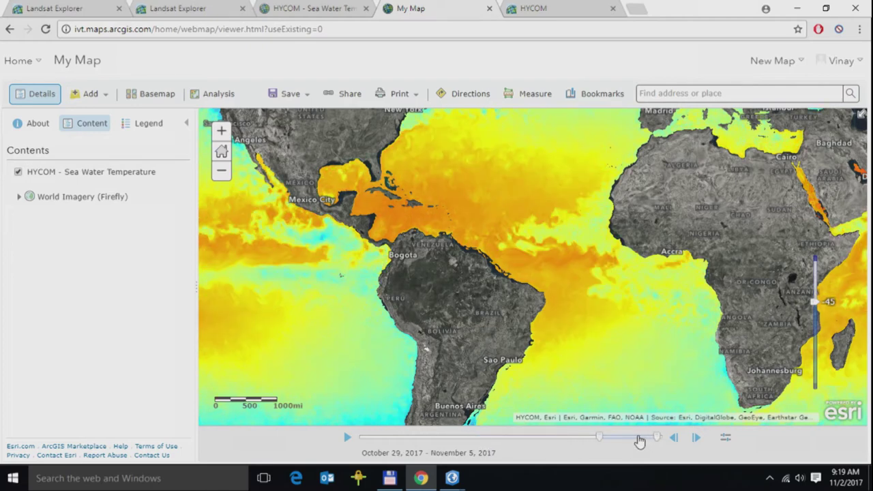
mouse_move(825, 307)
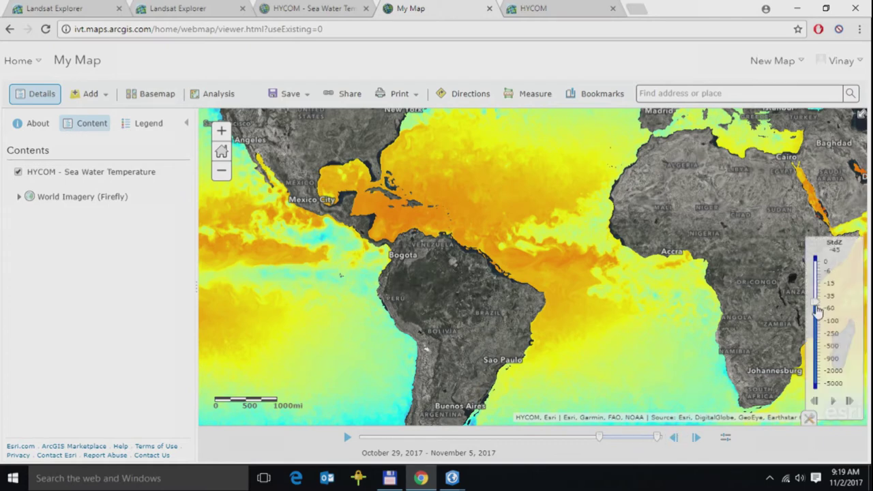
drag(817, 304, 816, 380)
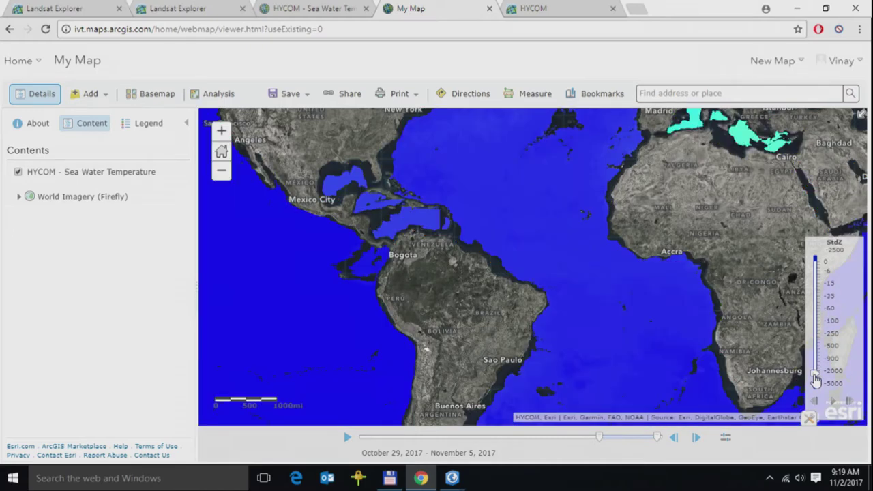
drag(816, 381, 815, 299)
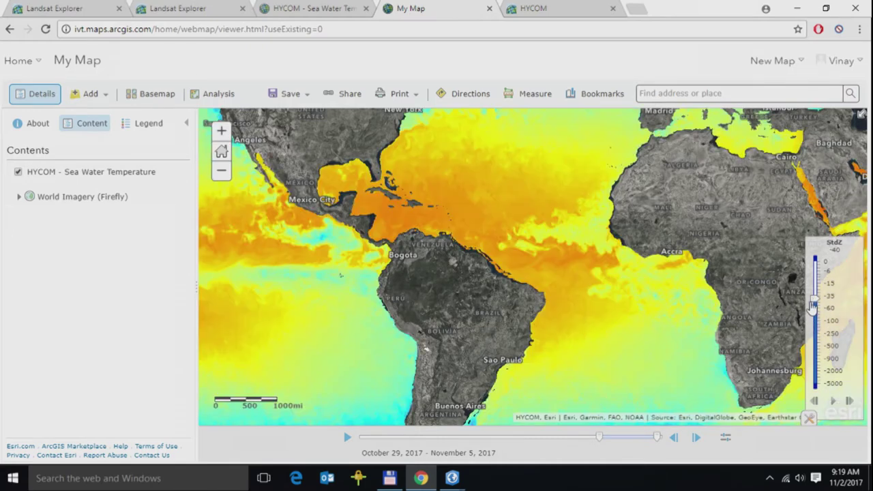
drag(815, 301, 814, 289)
click(543, 7)
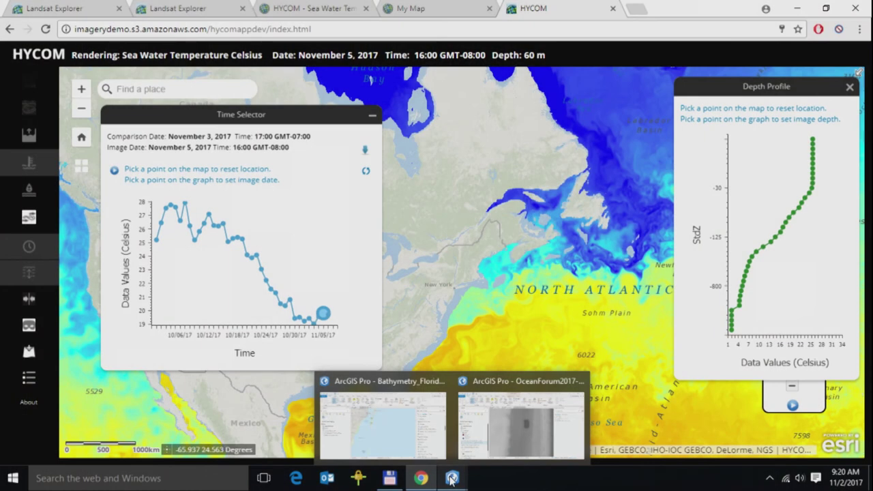
click(452, 479)
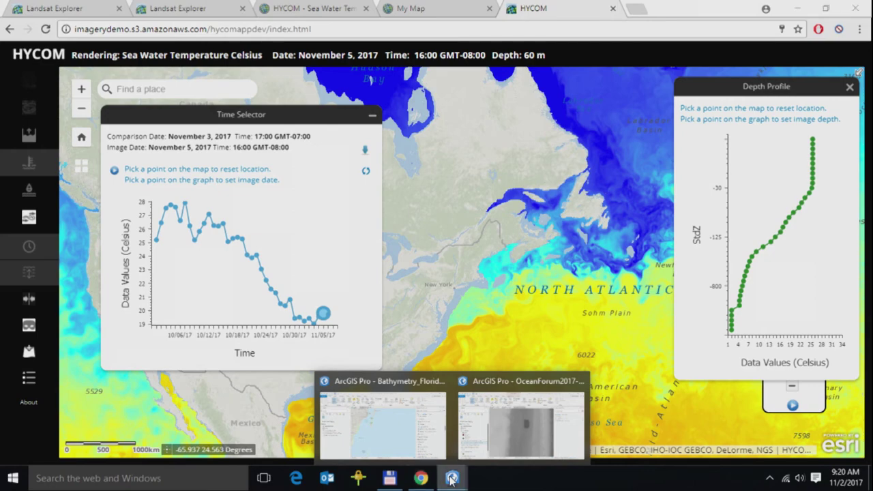
Step: Switch to the Bathymetry_Florida_CoralExtraction project and zoom to the NOAA bathymetry bookmark
click(428, 452)
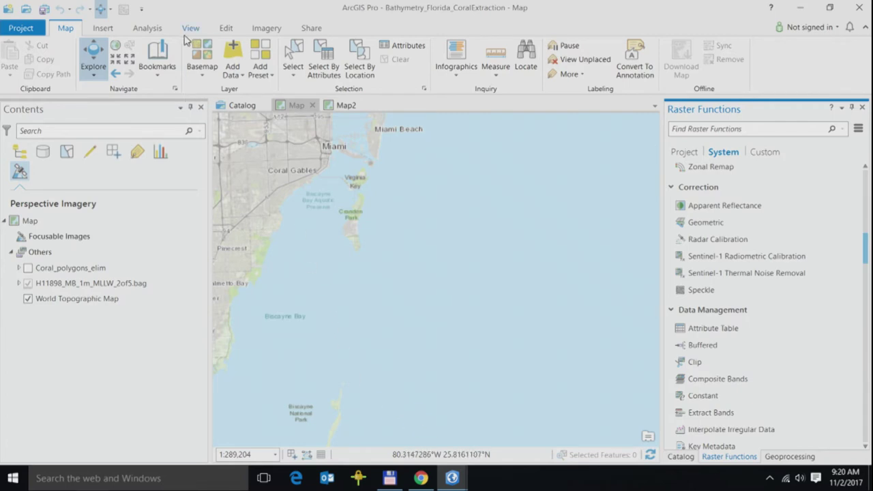
click(158, 71)
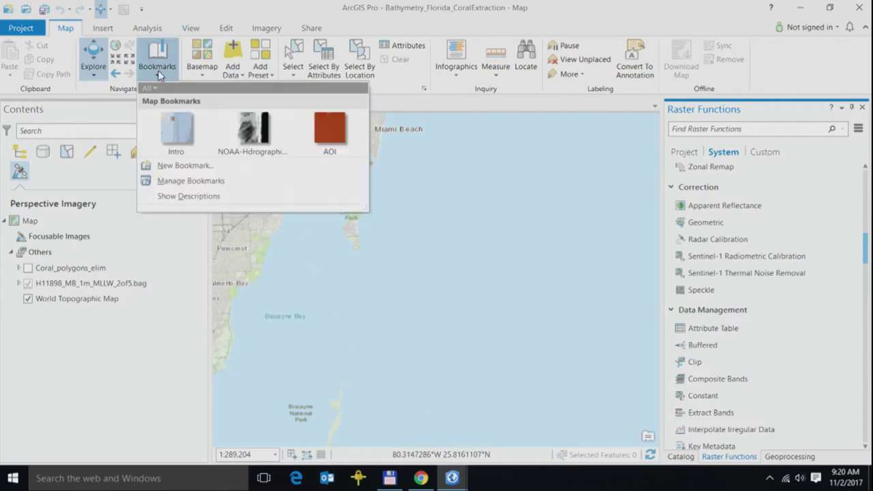
click(248, 127)
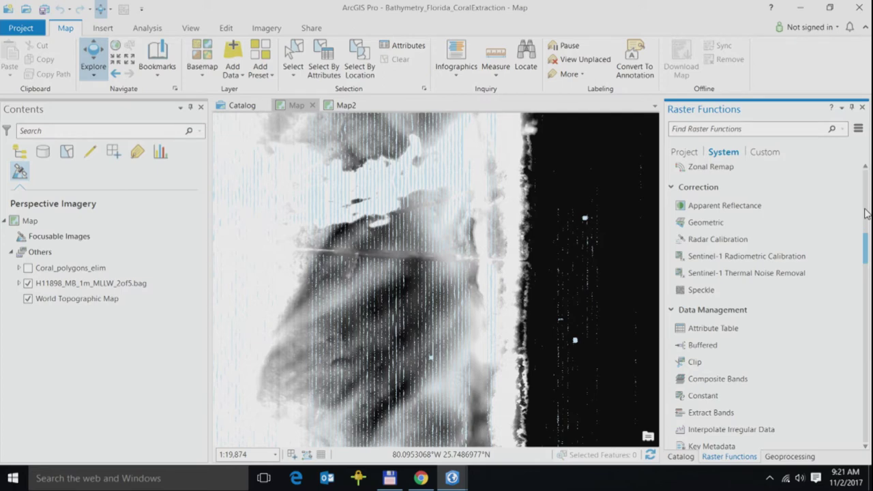
scroll(865, 212, up, 10)
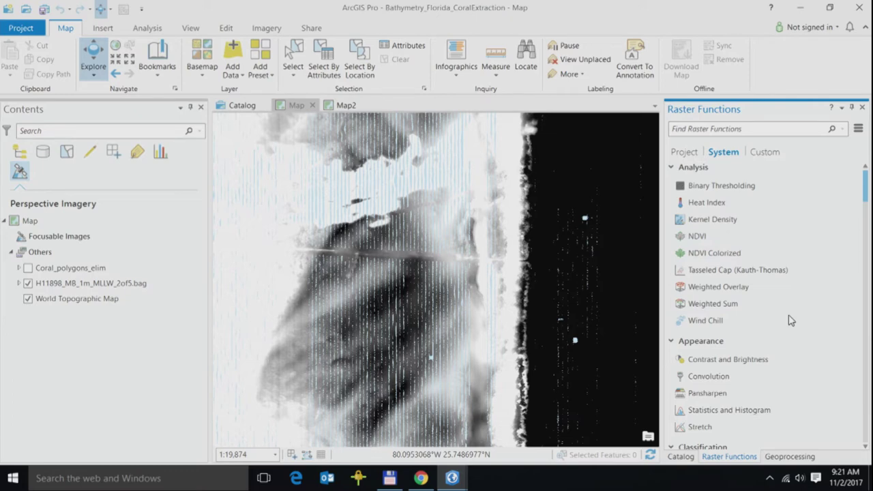
Step: Zoom to the AOI bookmark and open the FillHolesShadedRelief custom raster function template
click(769, 154)
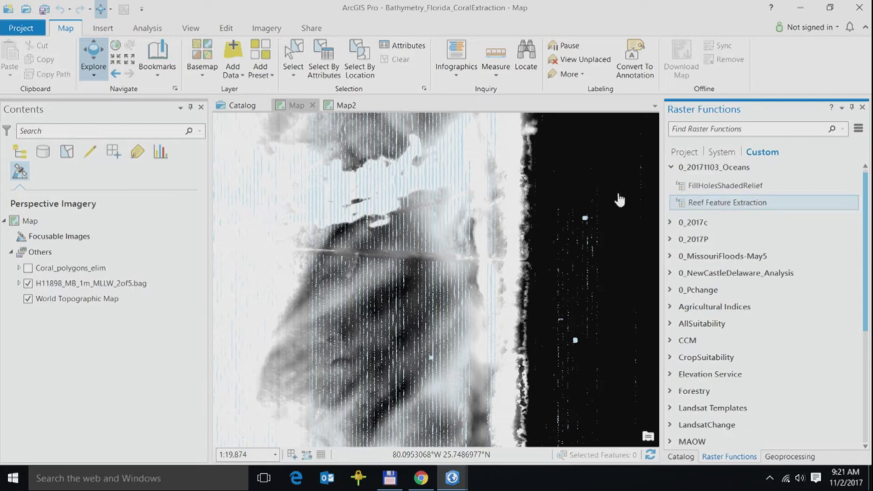
click(158, 67)
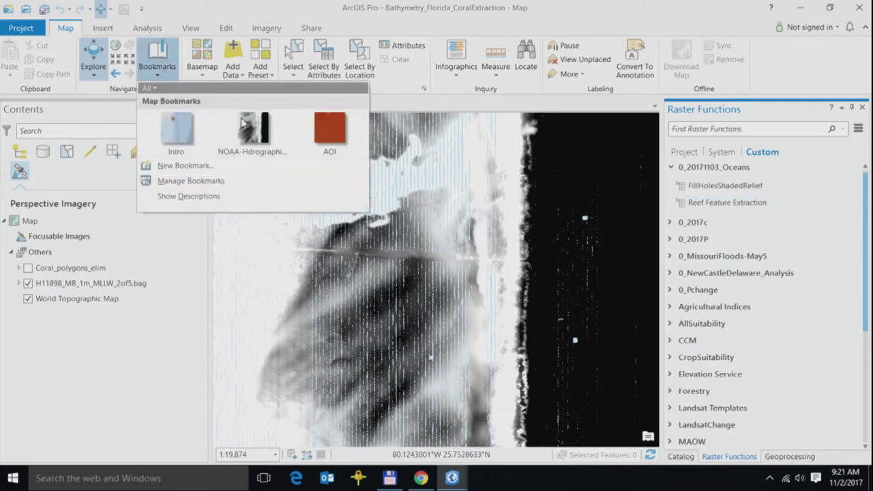
click(329, 142)
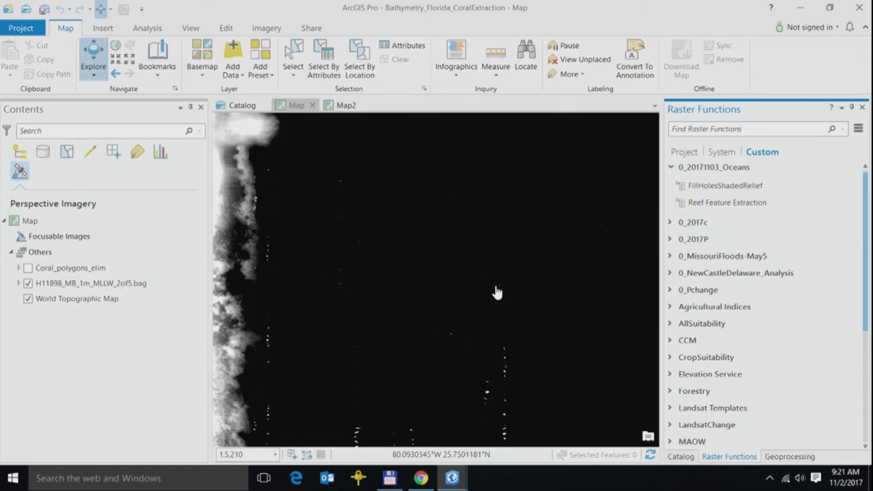
double_click(703, 190)
Step: Build the FillHolesShadedRelief layer with H11898_MB_1m_MLLW_2of5.bag as its input raster
click(839, 216)
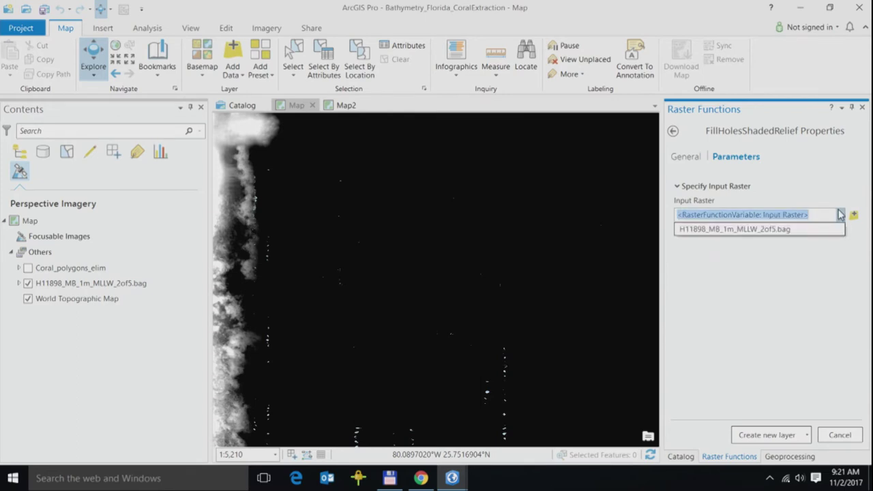
click(830, 230)
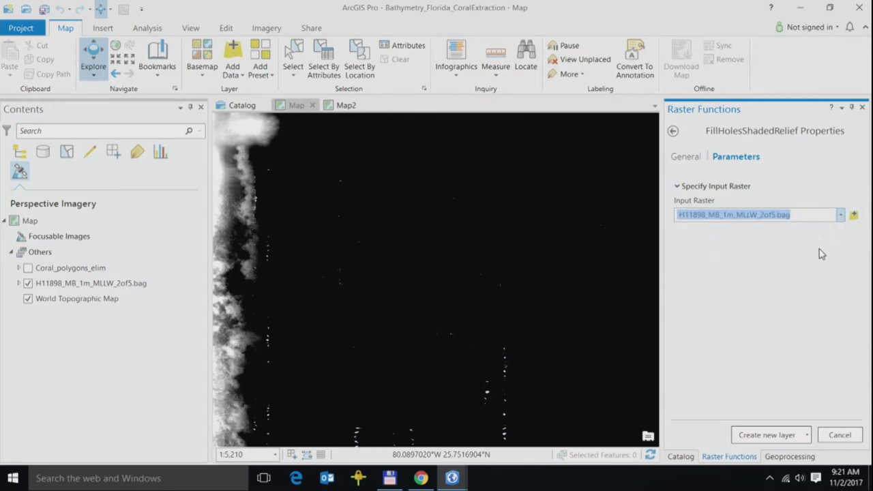
click(776, 440)
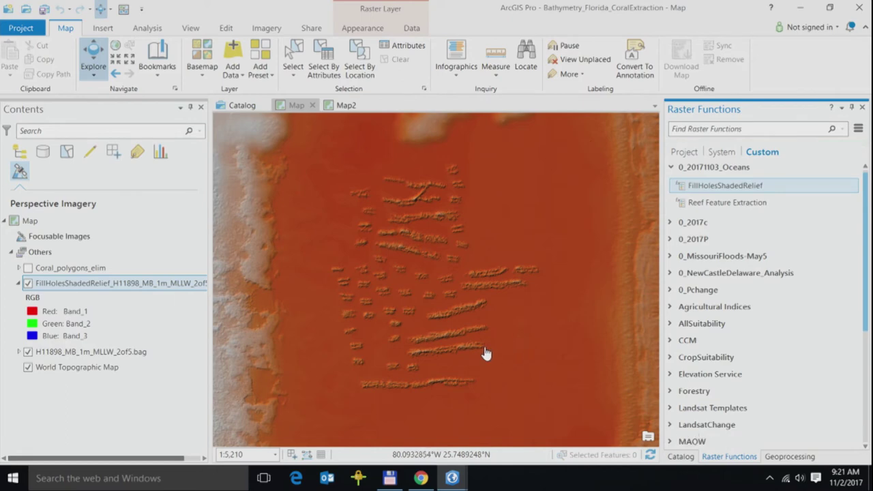
right_click(175, 282)
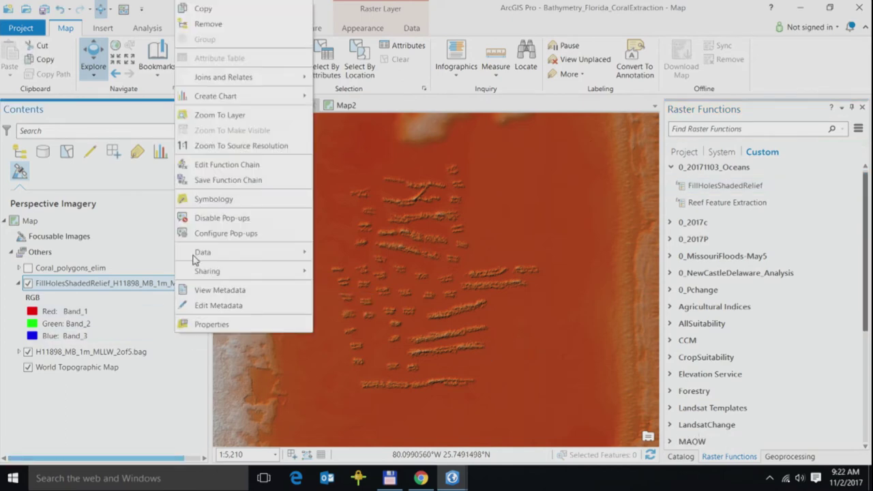
Step: Preview the chain's input raster, Elevation Void Fill and Shaded Relief nodes on the map
click(242, 167)
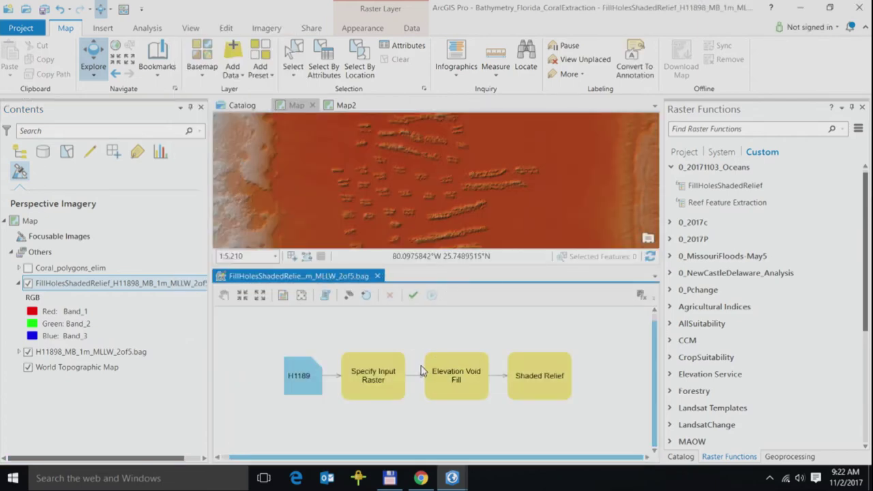
right_click(382, 384)
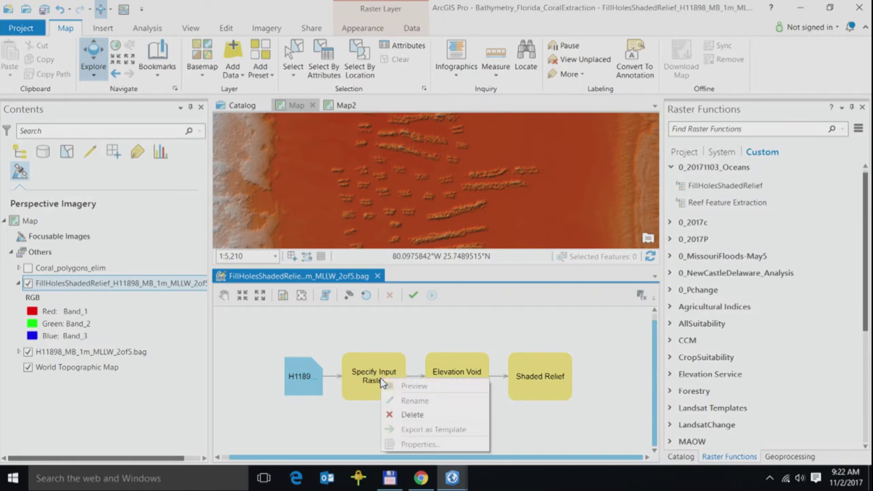
click(409, 383)
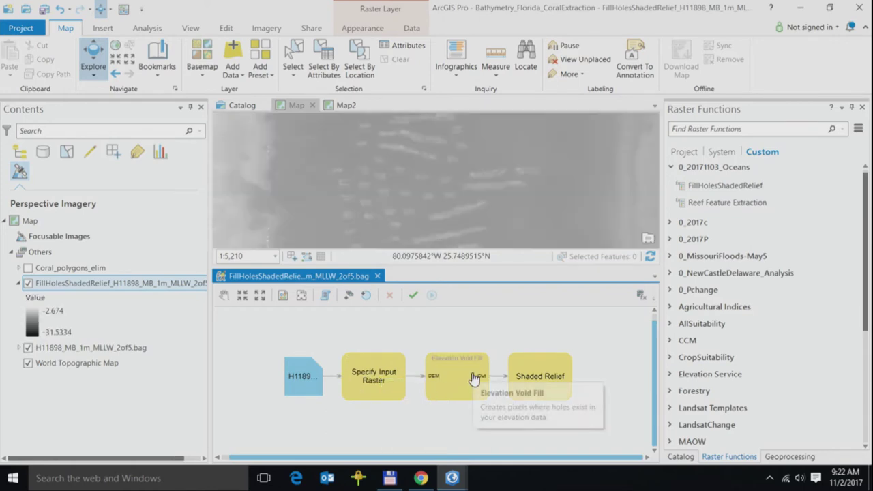
right_click(475, 374)
click(504, 384)
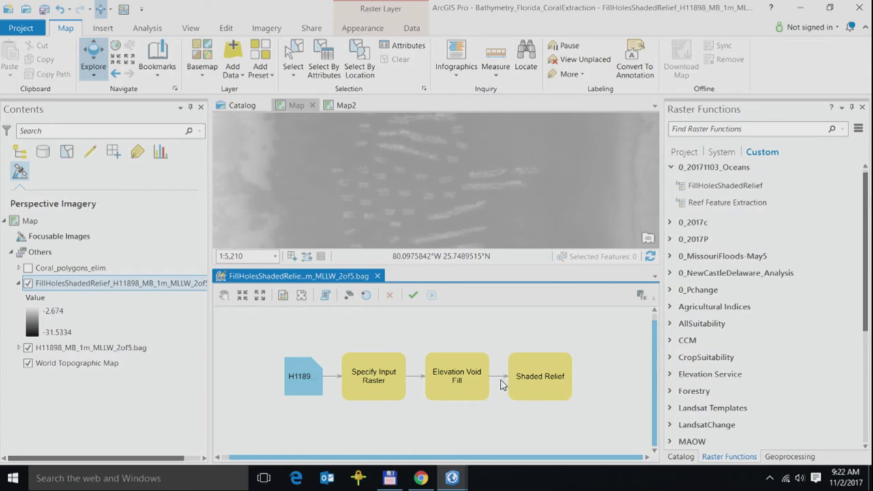
right_click(529, 385)
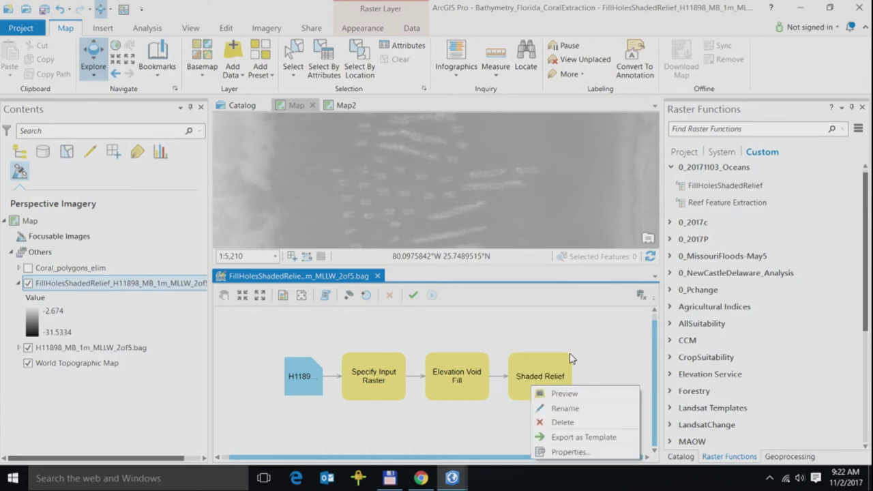
click(565, 394)
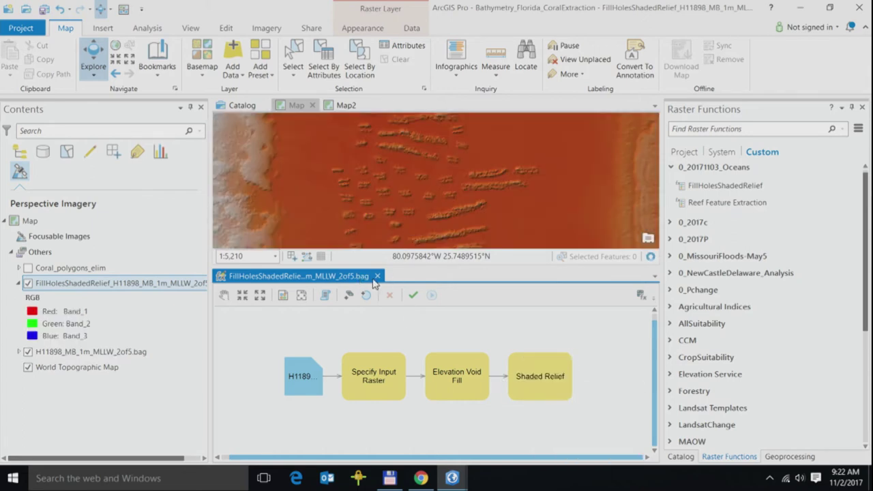
Step: Close the FillHolesShadedRelief chain editor and glance at Reef Feature Extraction's settings without applying
click(378, 276)
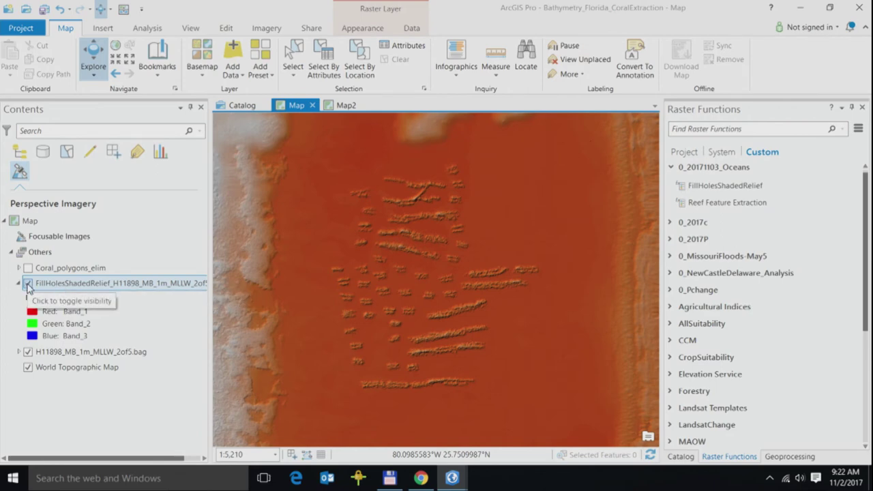
click(759, 208)
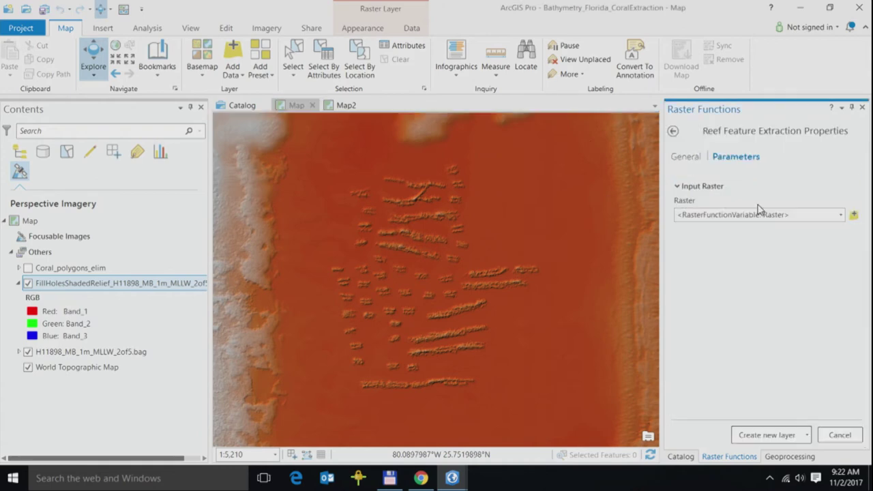
click(840, 435)
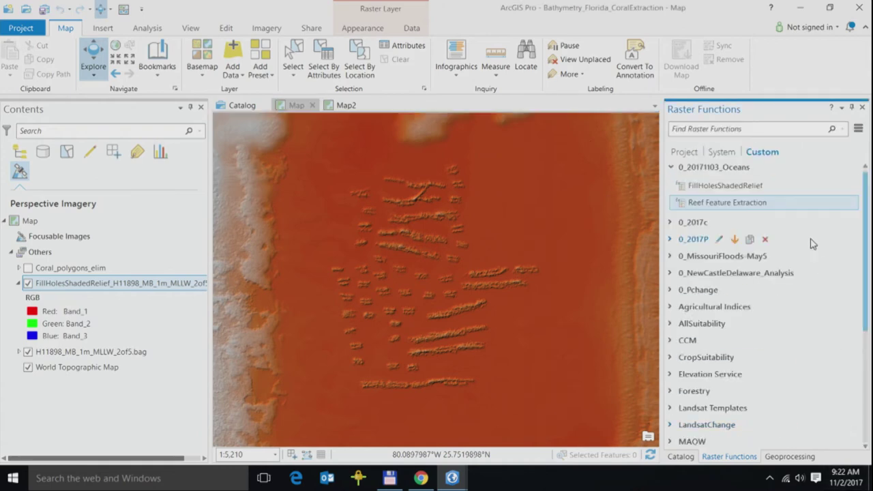
Step: Review the Reef Feature Extraction chain's second Statistics node, then close the chain editor unchanged
right_click(784, 209)
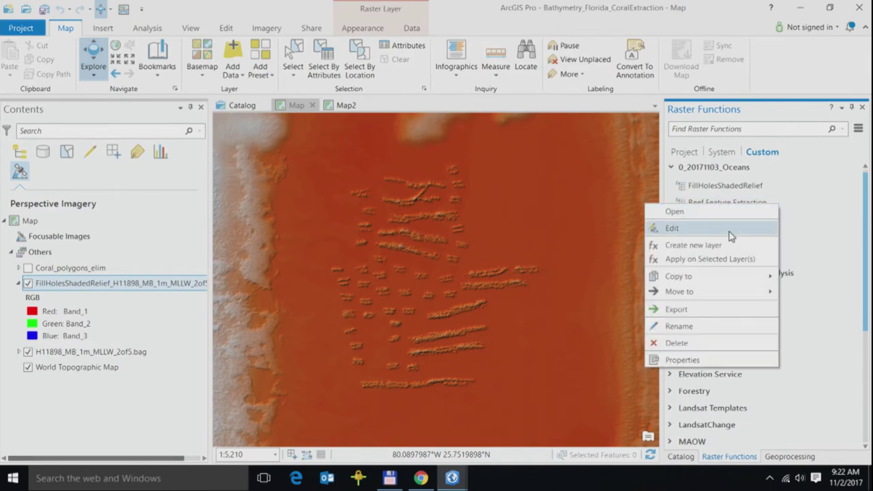
click(731, 232)
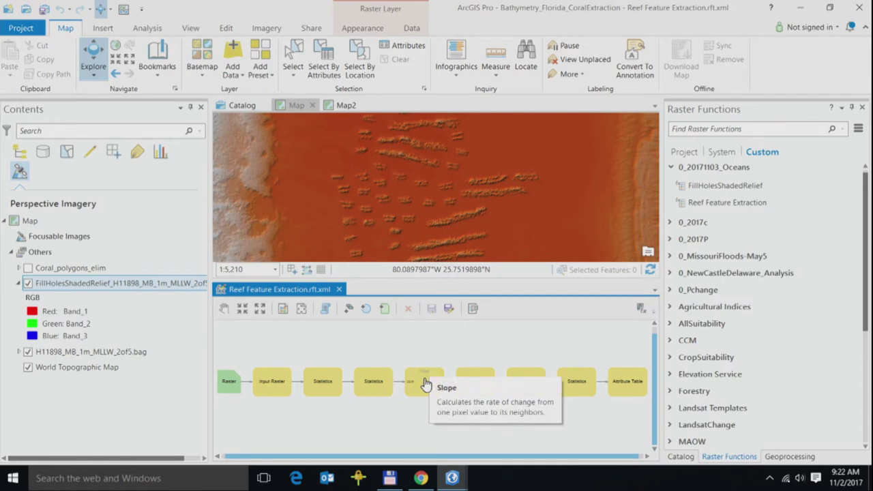
double_click(374, 381)
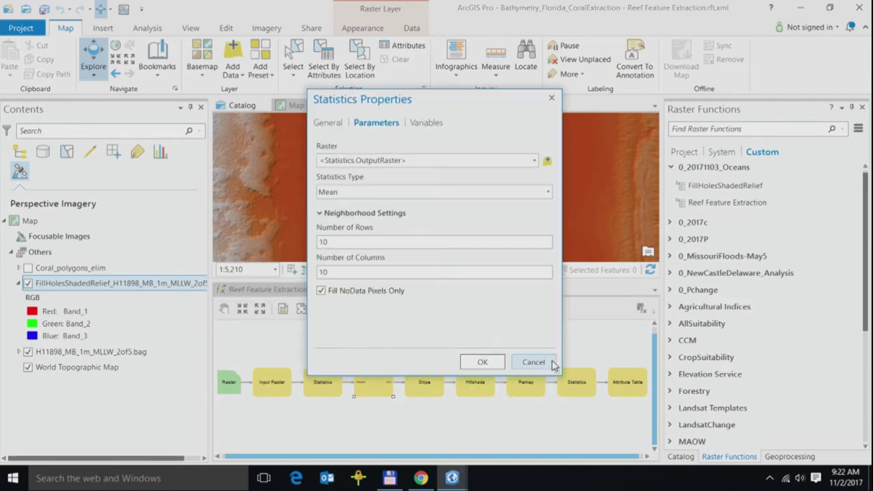
click(548, 364)
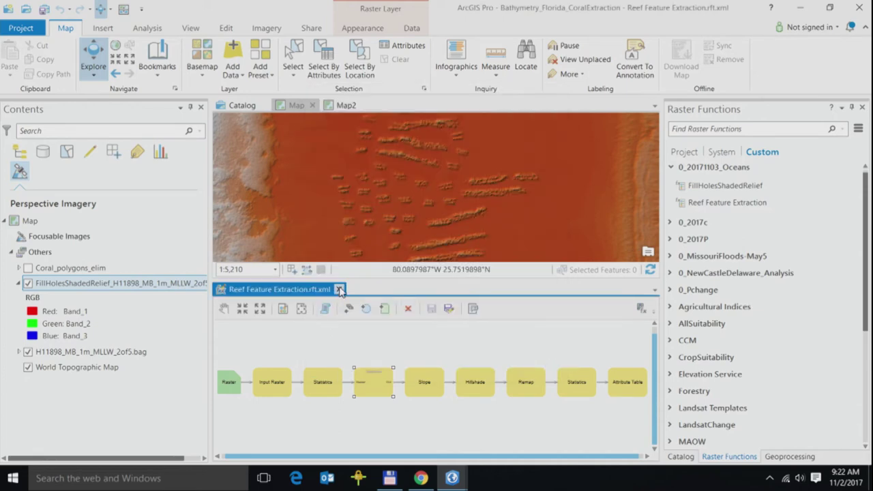
click(338, 290)
Step: Create a Reef Feature Extraction layer from H11898_MB_1m_MLLW_2of5.bag and switch on Coral_polygons_elim
double_click(785, 203)
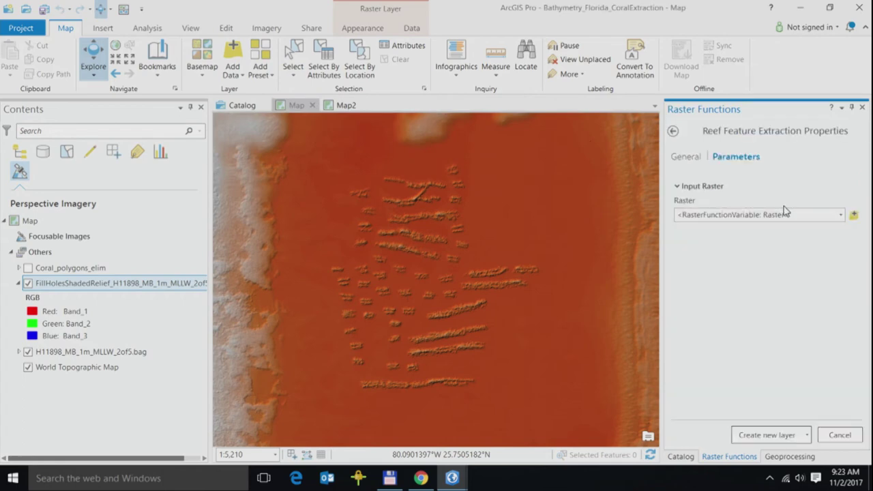
click(840, 215)
click(816, 244)
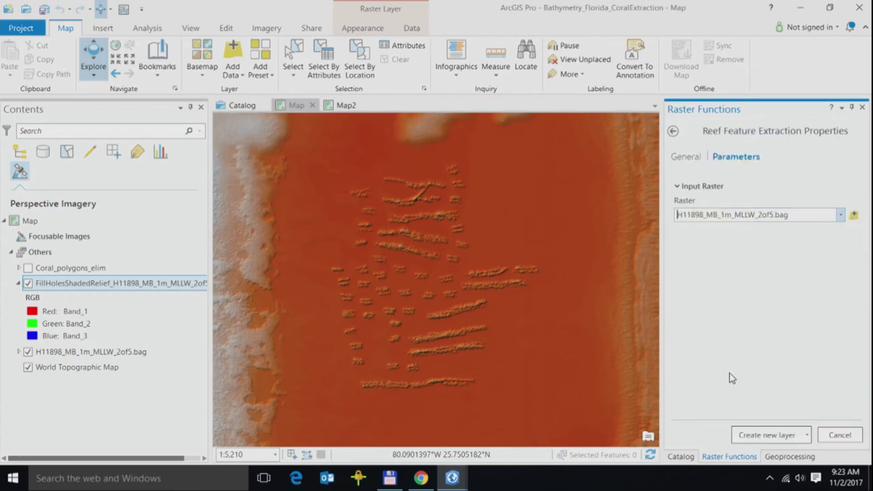
click(765, 436)
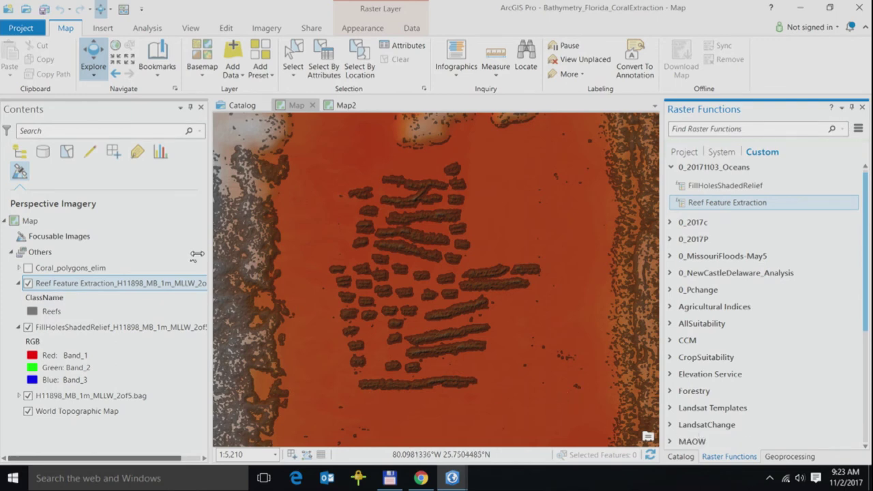
click(28, 268)
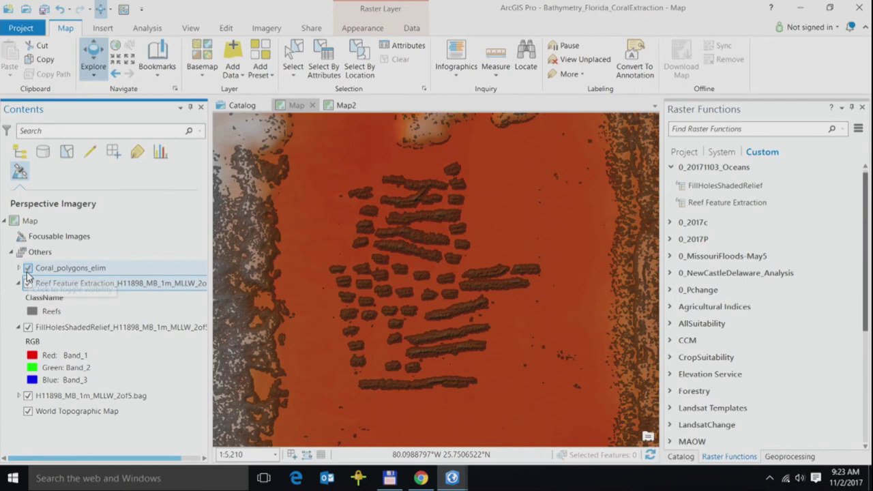
Step: Select Coral_polygons_elim and view one reef polygon's attribute pop-up, then dismiss it
click(73, 267)
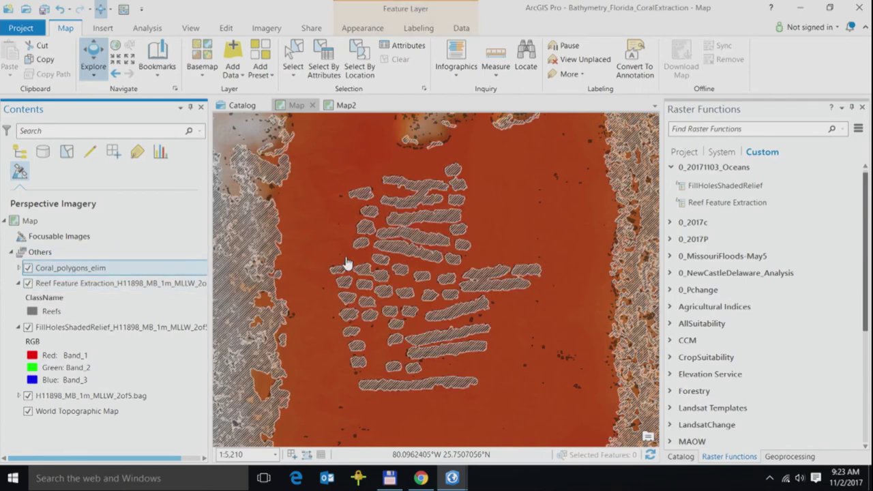
click(519, 290)
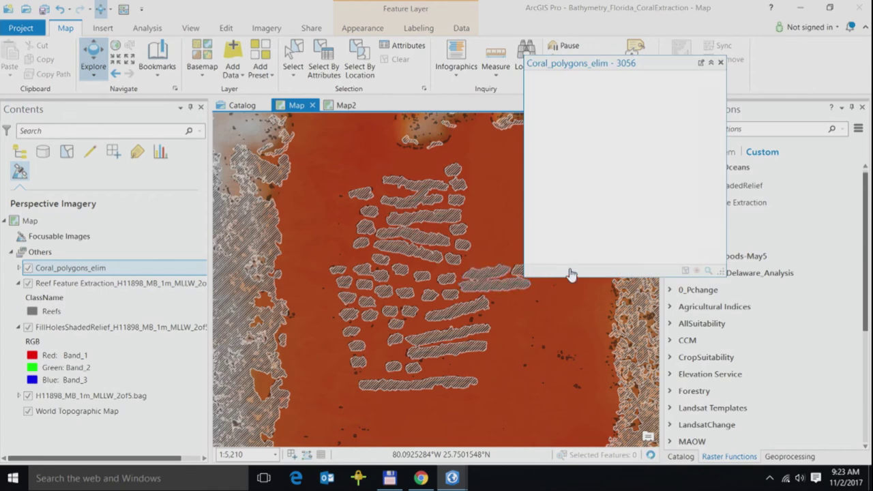
click(720, 64)
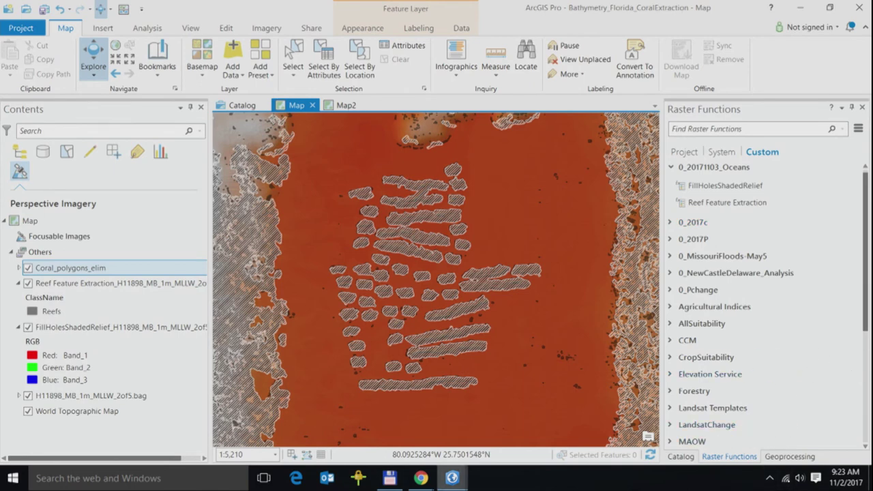
Step: Bring the OceanForum2017-Bathy_Survey_LiDAR project window with the Demo5 map to the front
mouse_move(455, 484)
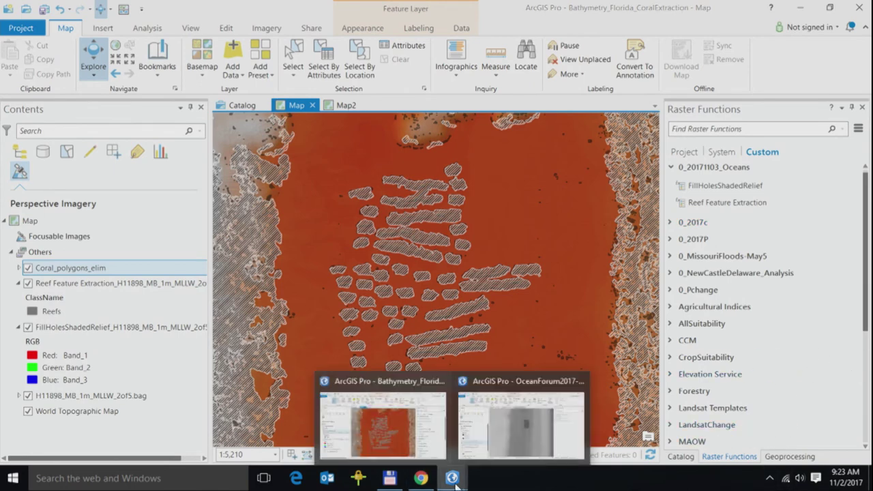
mouse_move(509, 447)
click(509, 442)
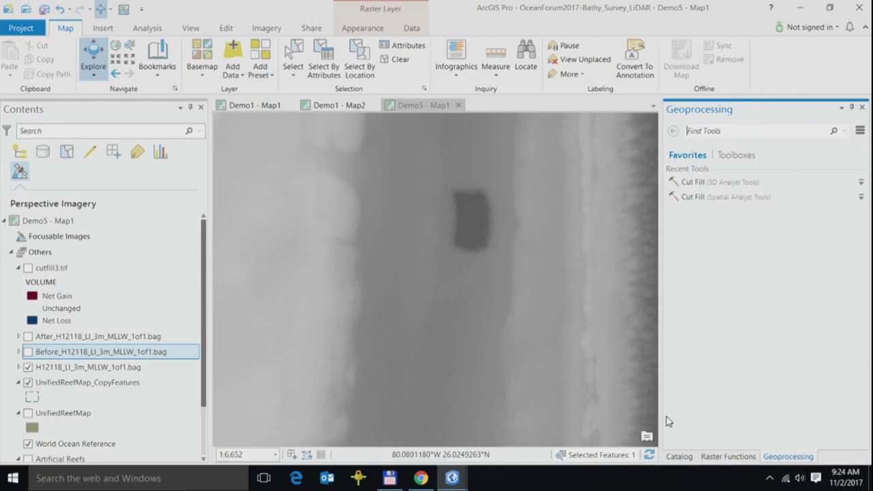
Step: Search raster functions for 'shaded' and hide the H12118_LI_3m_MLLW_1of1.bag layer
click(728, 456)
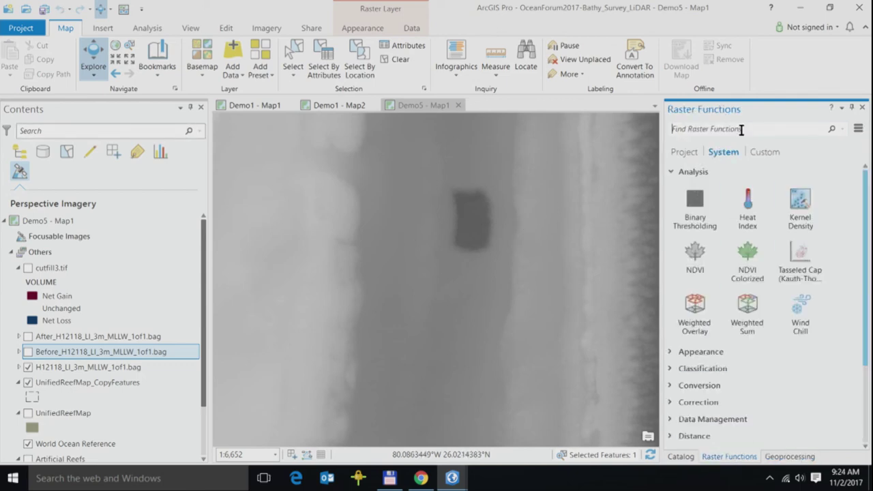
text(shah)
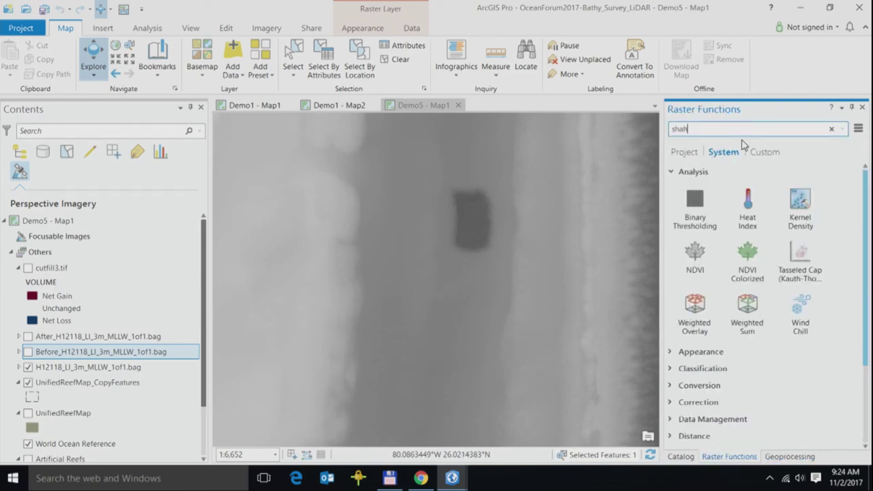
key(BackSpace)
text(ded)
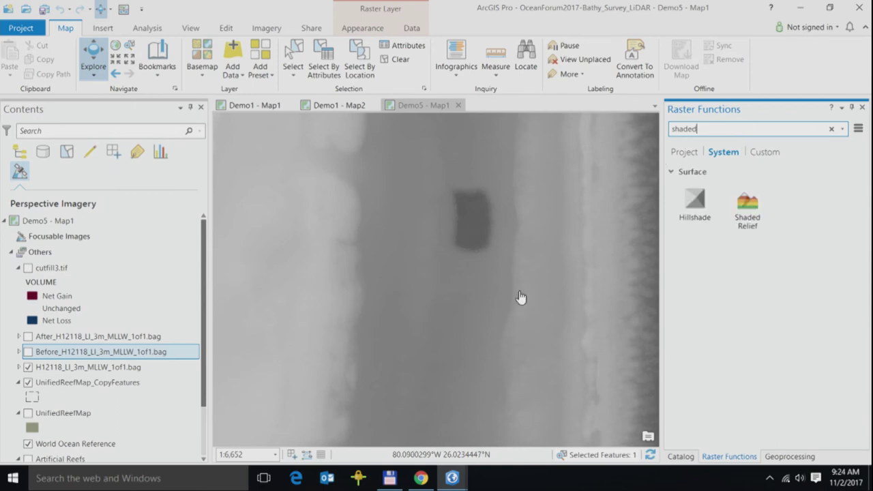
click(29, 368)
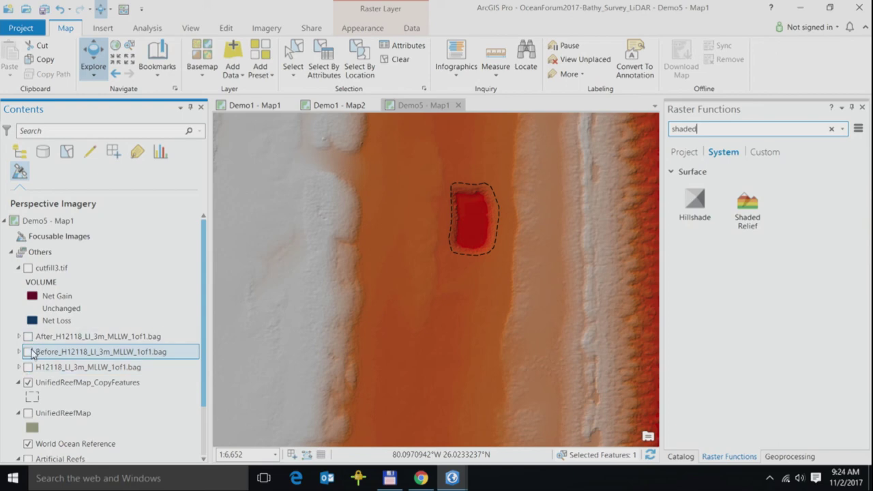
right_click(49, 354)
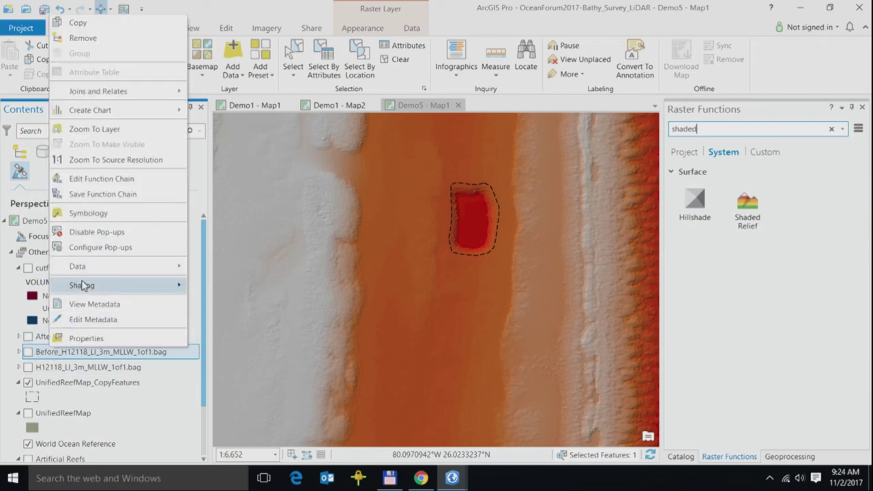
Step: Review the Before layer's Extract Bands–Remap–Statistics chain, then switch Before_H12118_LI_3m_MLLW_1of1.bag on
mouse_move(83, 286)
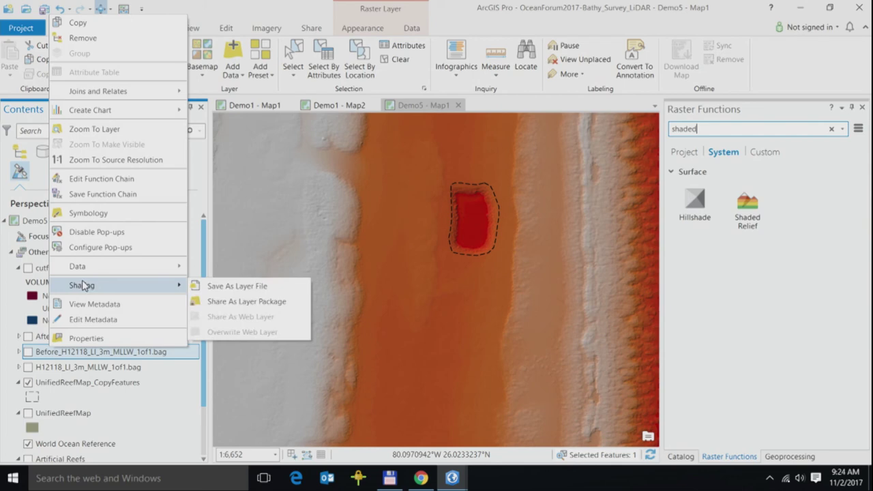
click(129, 183)
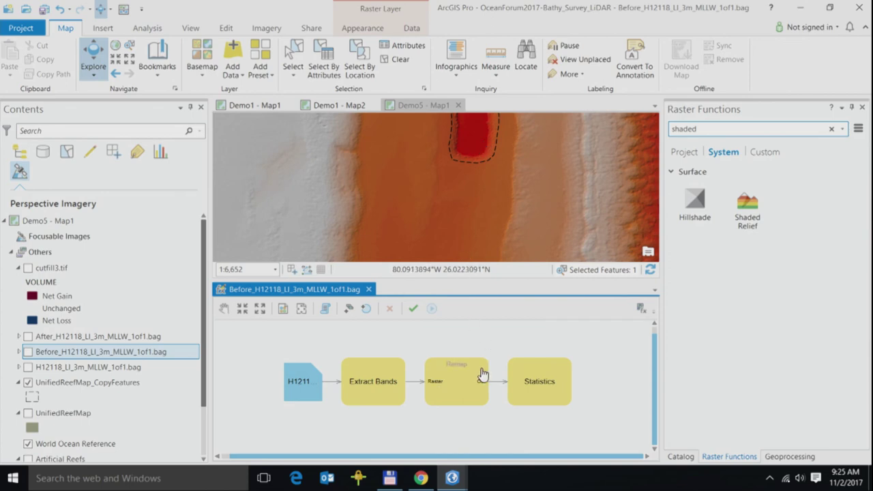
click(369, 289)
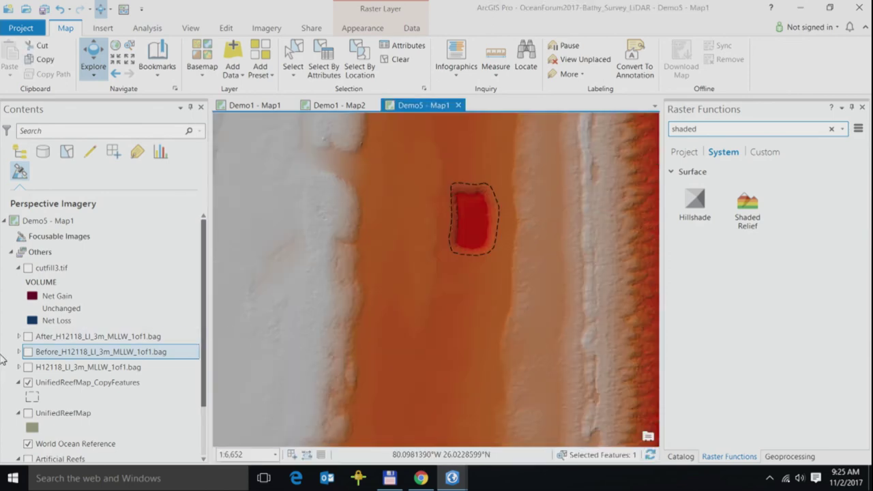
click(27, 352)
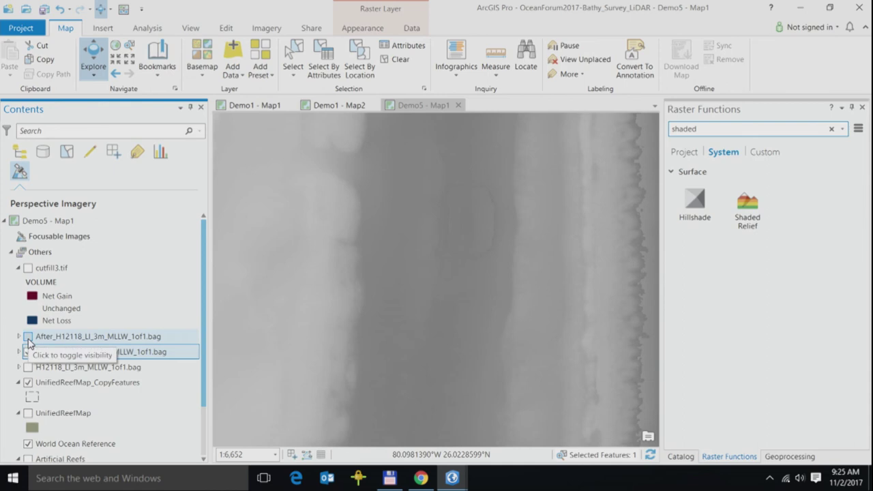
Step: Show the After surface and set Cut Fill's inputs to the Before and After H12118 surfaces
click(28, 337)
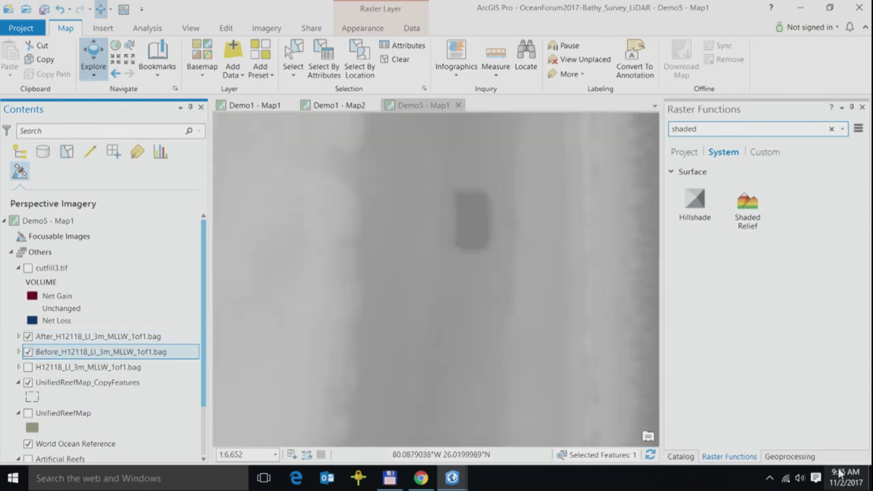
click(791, 457)
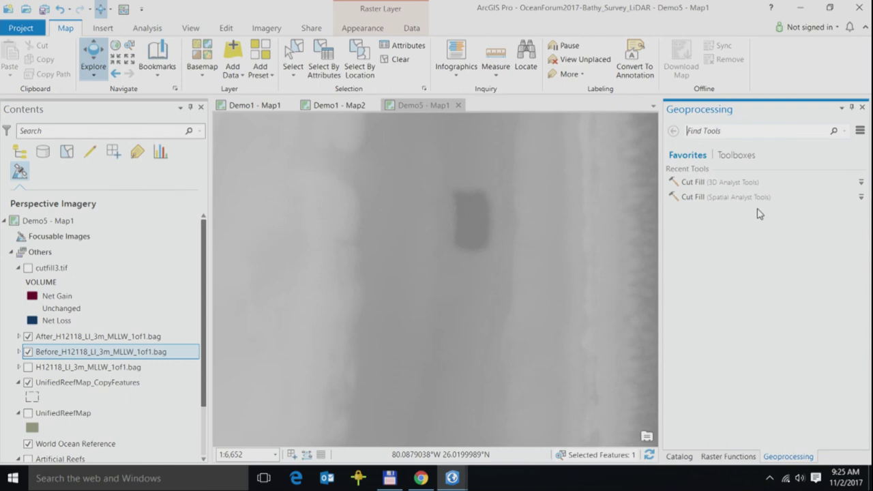
click(710, 182)
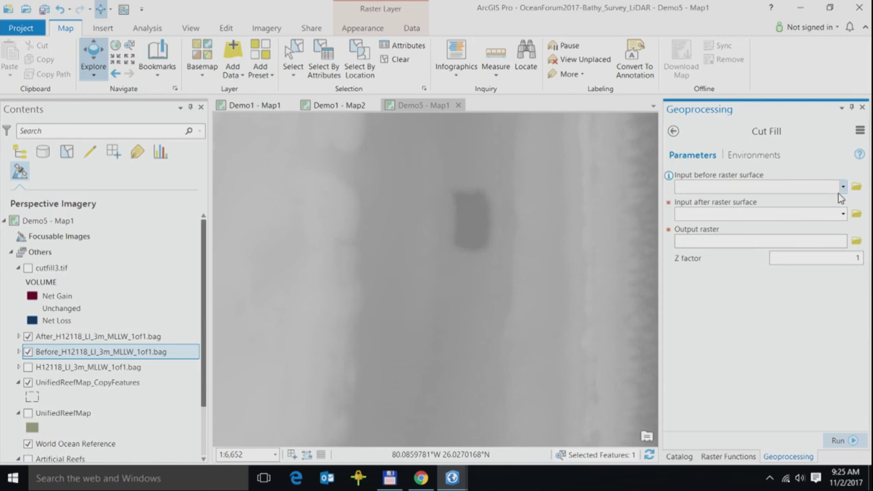
click(843, 188)
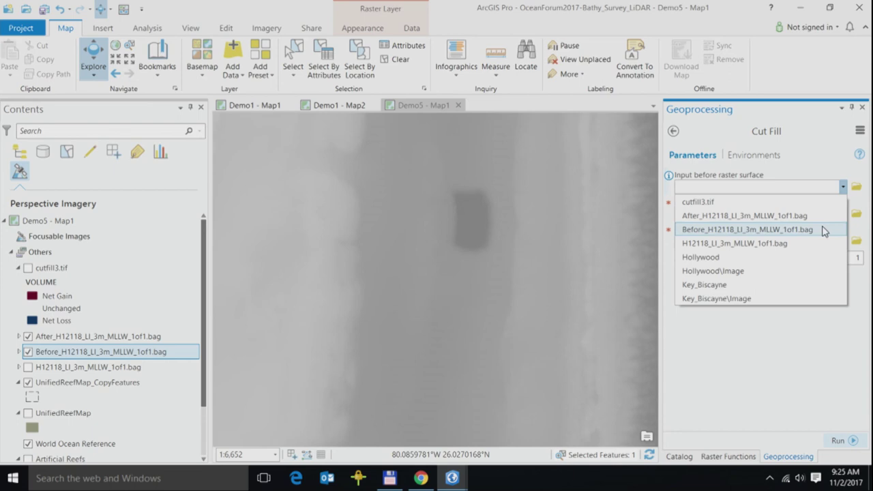
click(824, 230)
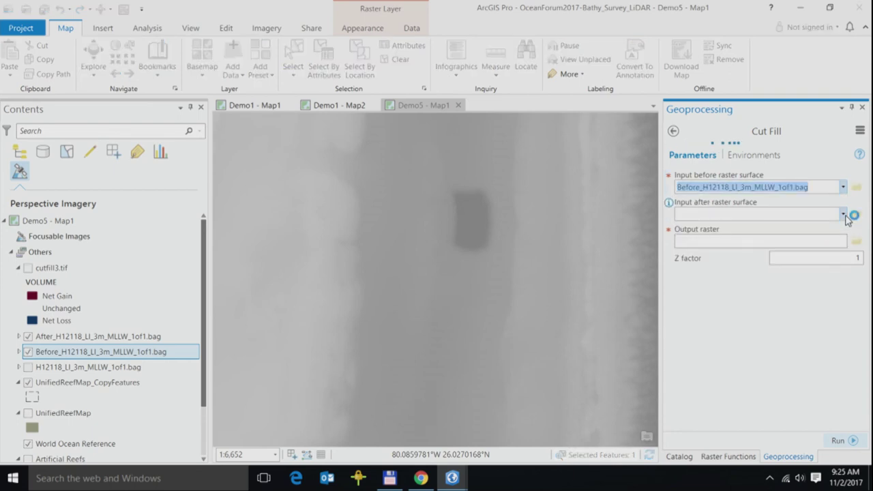
click(844, 214)
click(806, 241)
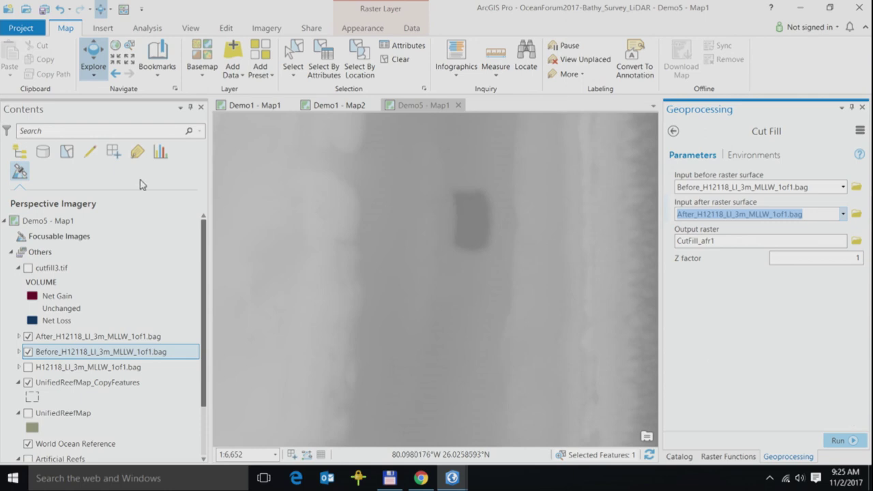
Step: Turn on cutfill3.tif and hide the After and Before surfaces to reveal the net-loss pit
click(27, 268)
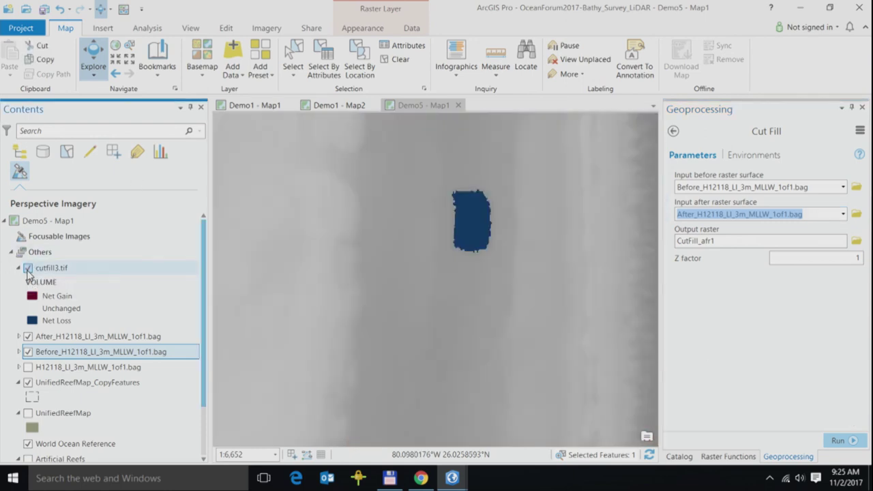
click(28, 336)
click(28, 352)
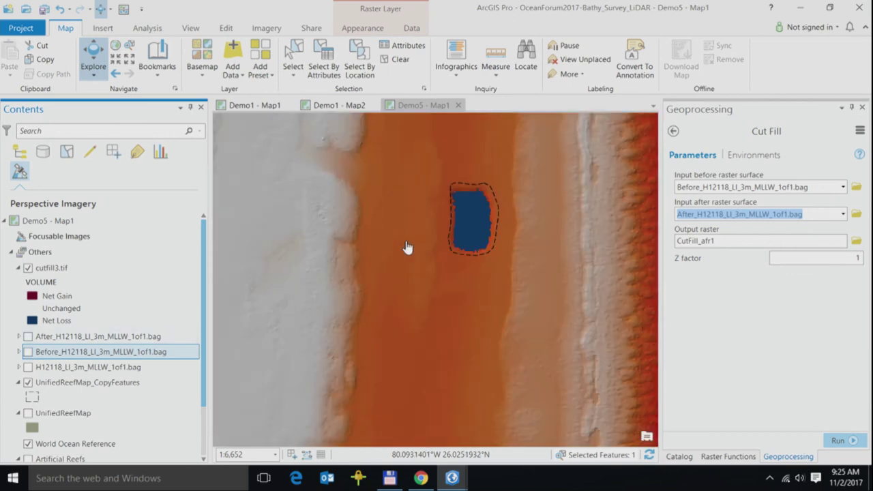
Step: Open the pit's cutfill3.tif pop-up and highlight the 66769 whole-number part of VOLUME
click(472, 235)
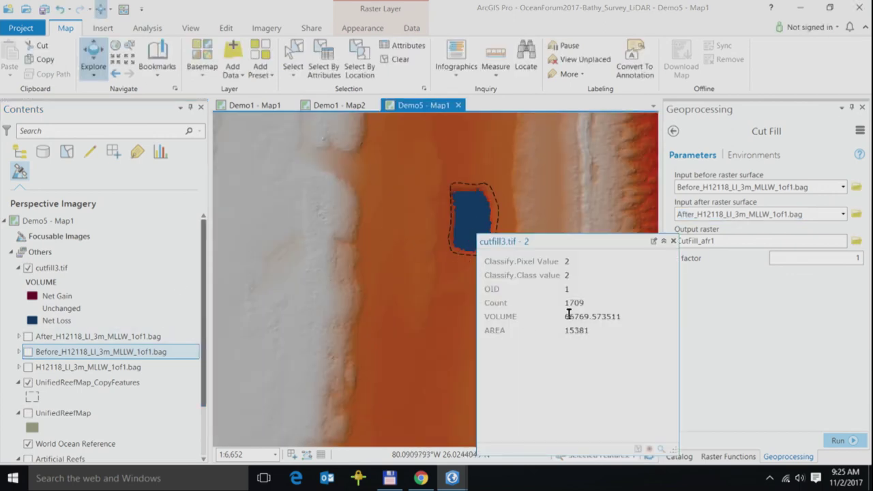
drag(561, 317, 591, 318)
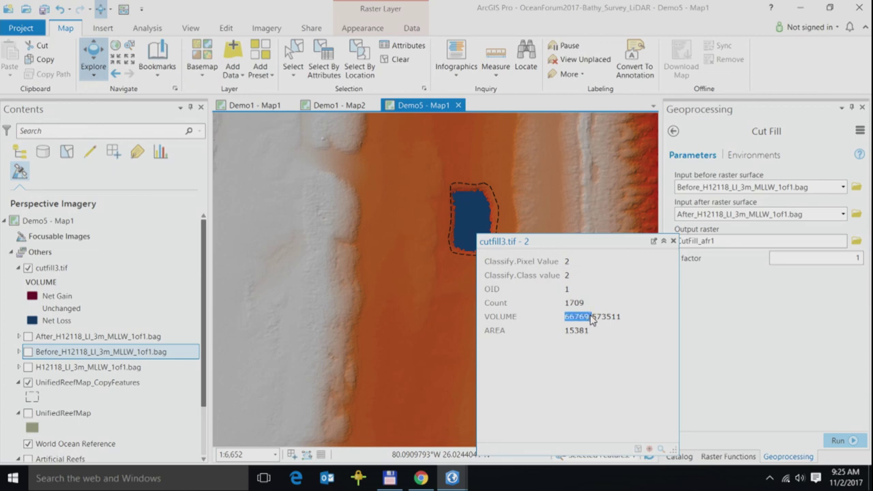